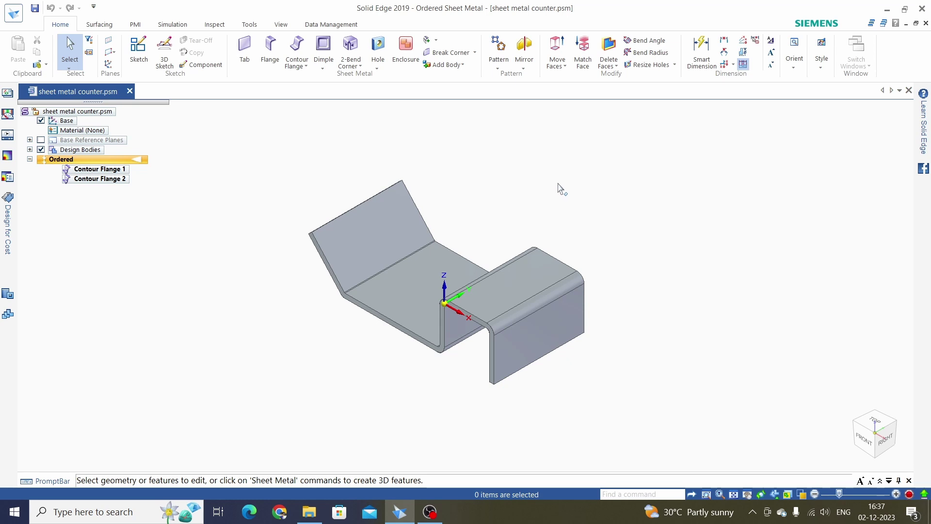
# - Create a new A2 drawing of the active sheet-metal counter from the default template
pyautogui.moveTo(562, 189); pyautogui.dragTo(539, 204, button='middle')
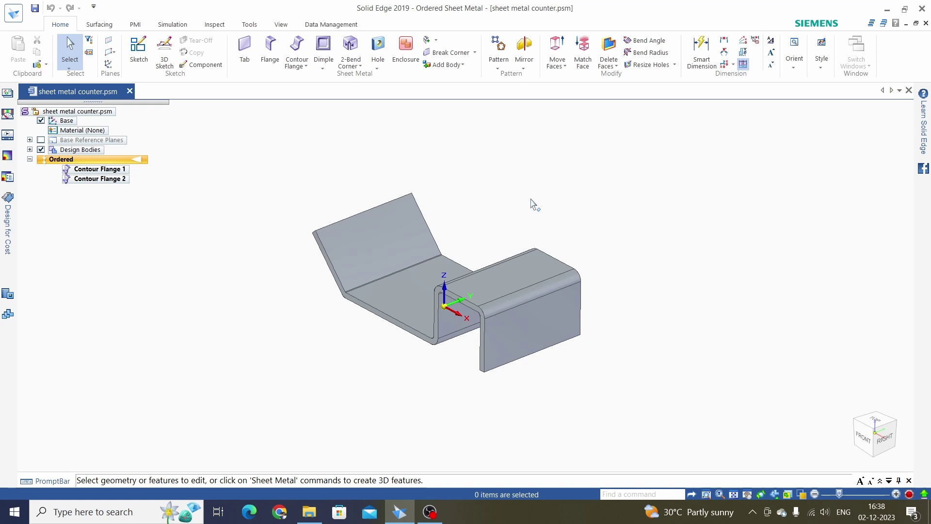
pyautogui.moveTo(511, 193); pyautogui.dragTo(480, 172, button='middle')
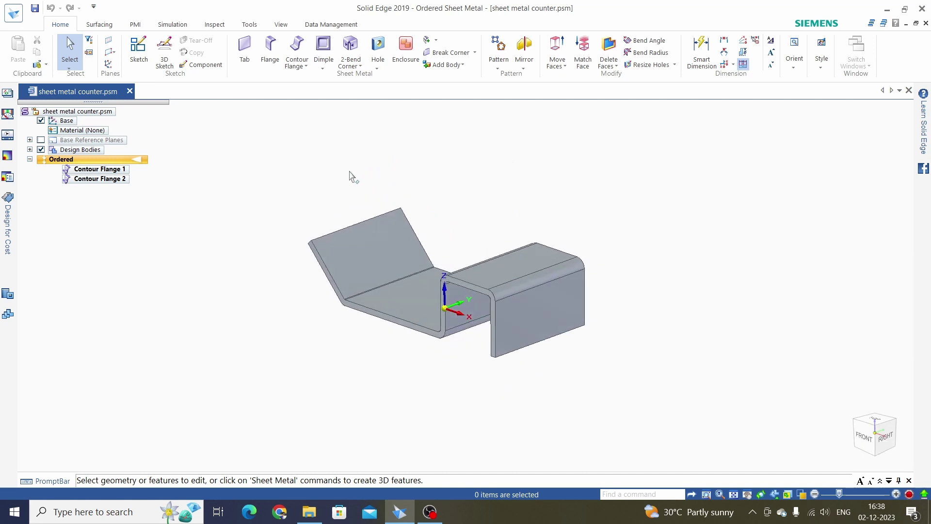
pyautogui.click(11, 13)
pyautogui.click(27, 70)
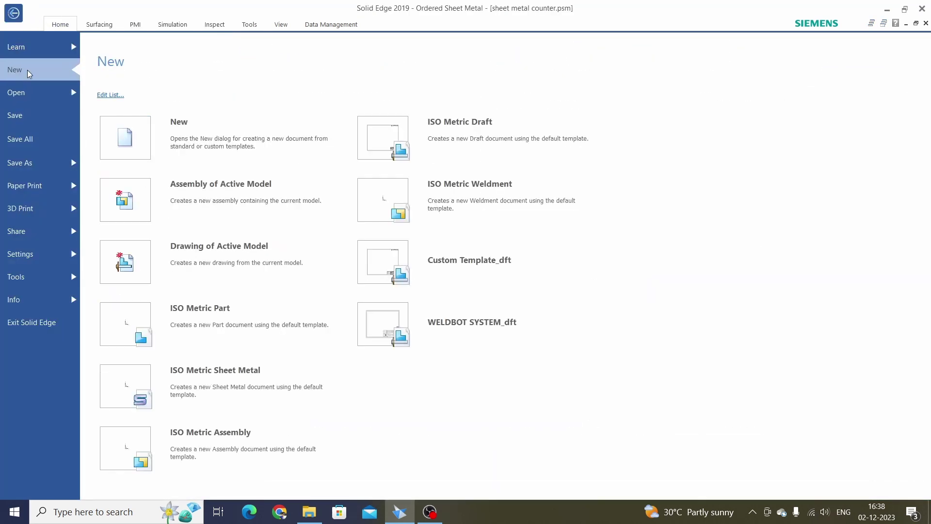
pyautogui.click(245, 252)
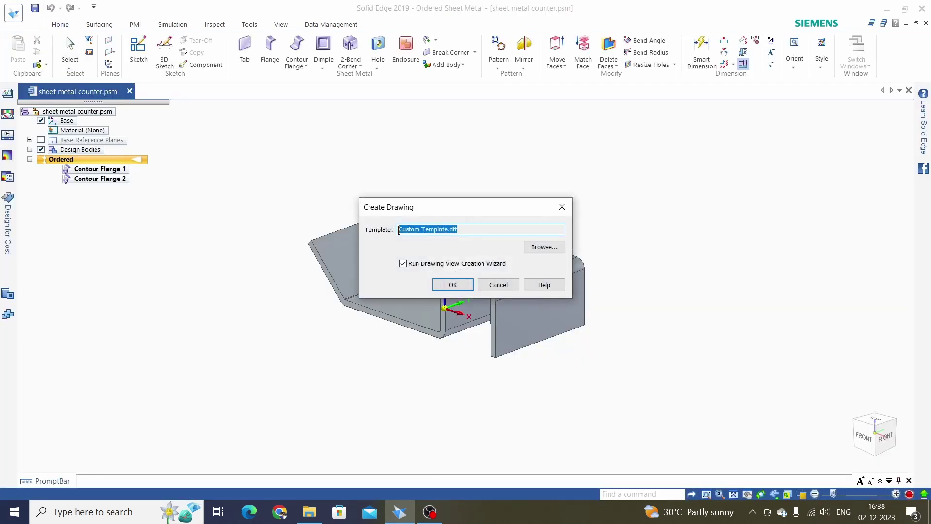
pyautogui.click(448, 286)
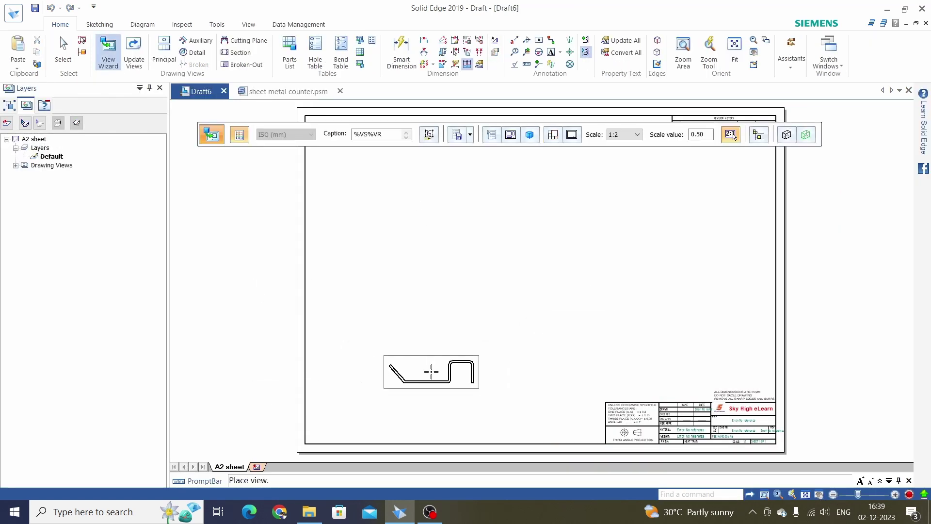
# - Place the three principal views at the sheet's lower left, dropping the pictorial view
pyautogui.click(390, 399)
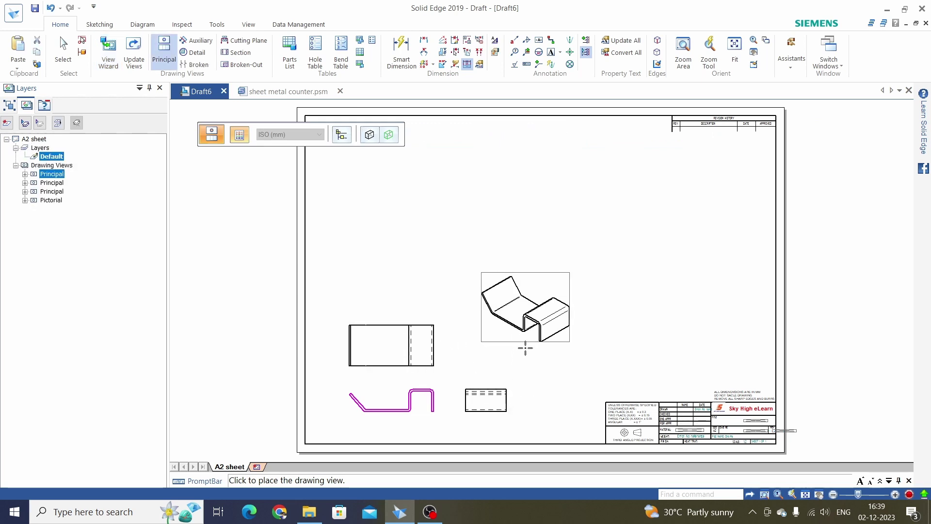
pyautogui.press('Escape')
pyautogui.press('Escape')
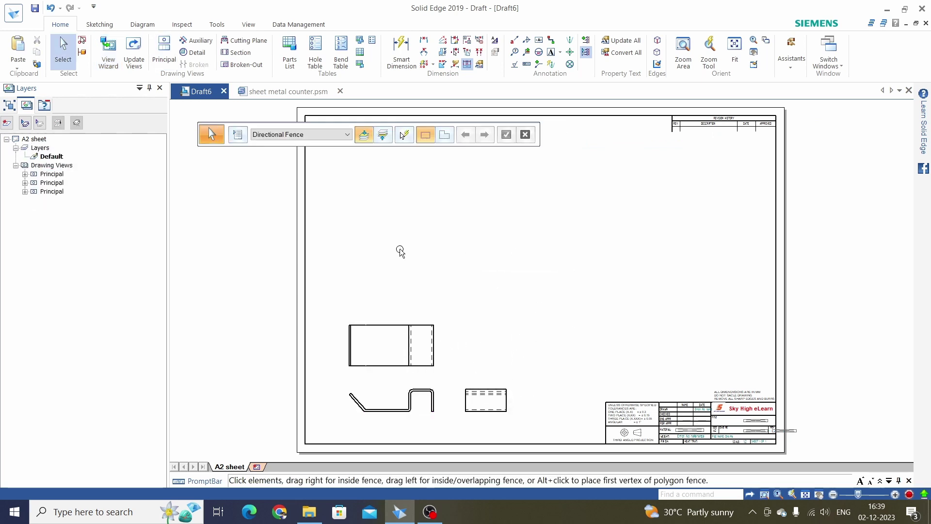
pyautogui.click(108, 51)
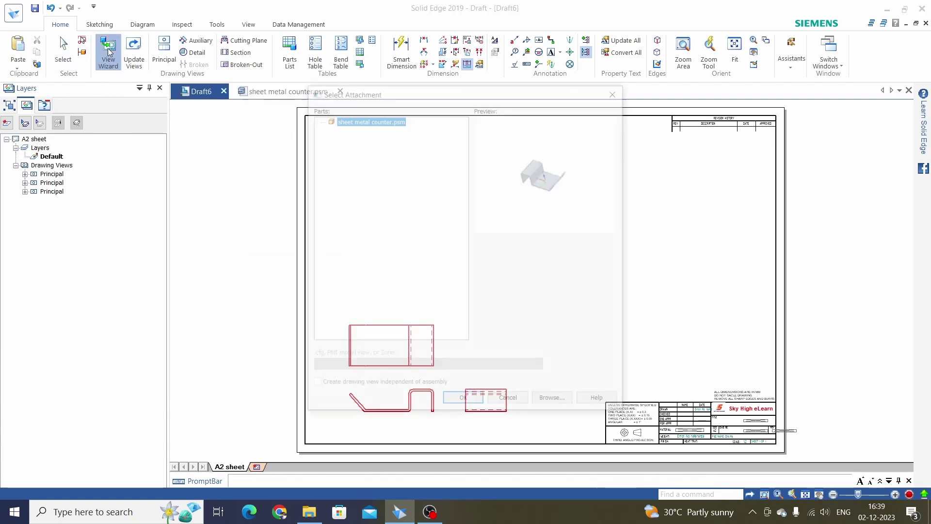
# - Cancel the extra View Wizard view and switch to the sheet metal counter.psm part
pyautogui.click(465, 402)
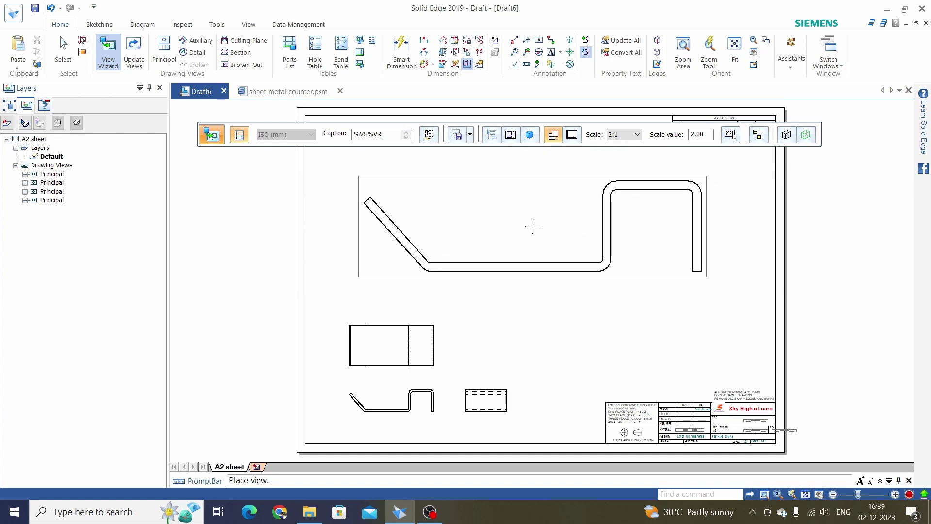
pyautogui.click(492, 137)
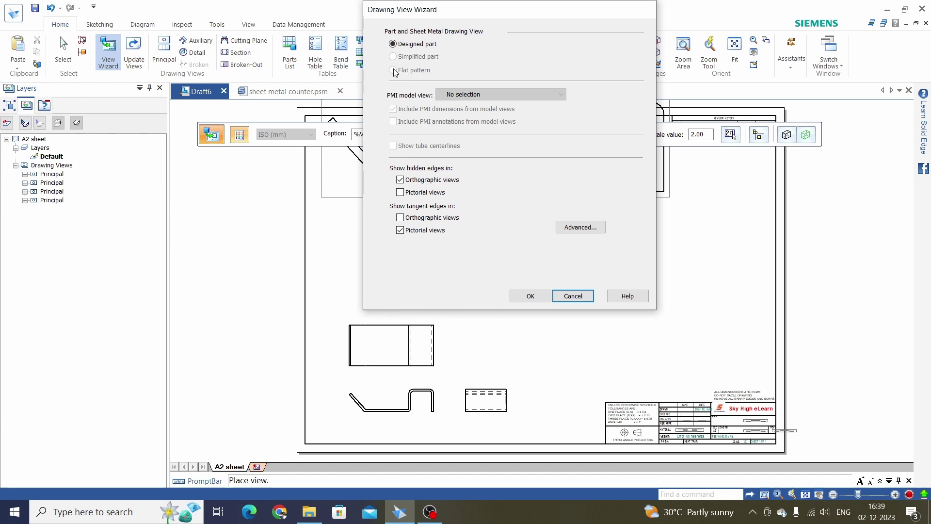
pyautogui.click(573, 295)
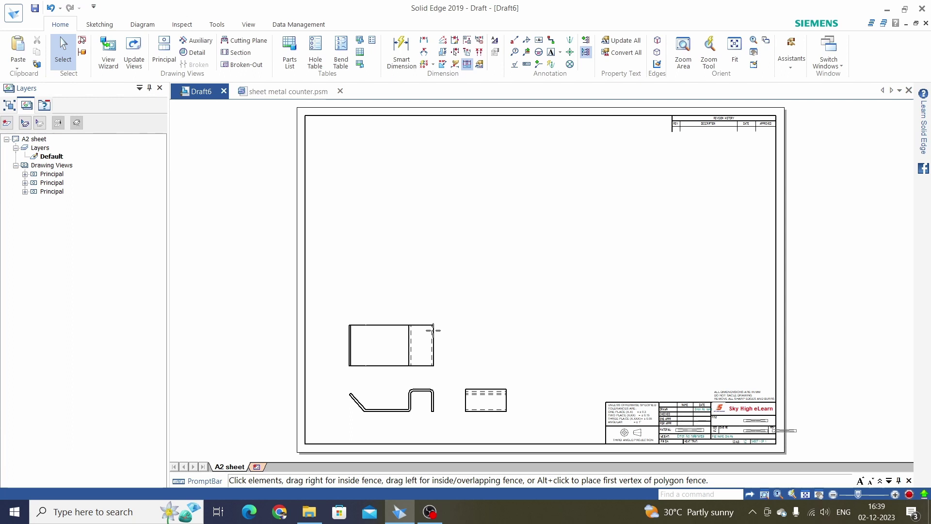
pyautogui.hotkey('ctrl', 'Tab')
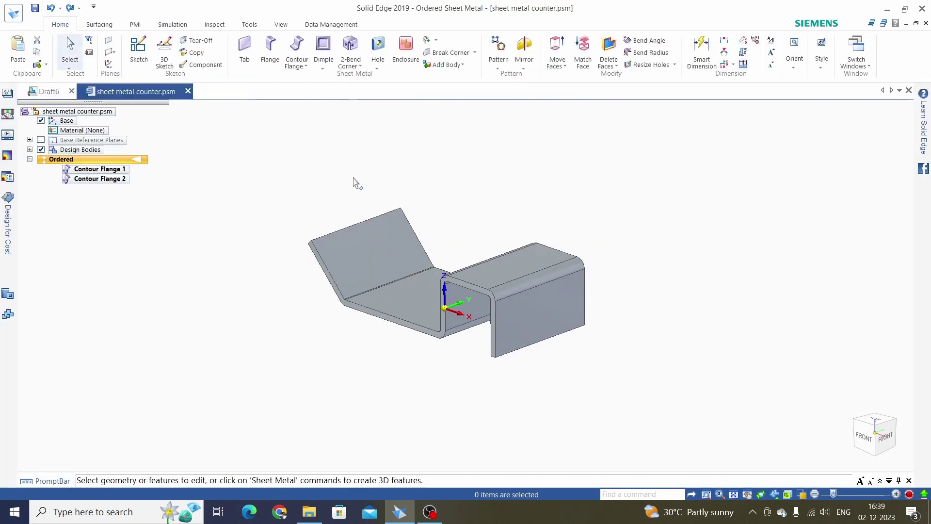
# - Create the 100 × 310 flat pattern Flatten 1 from the flat face and x-axis edge, then return to Draft6
pyautogui.moveTo(376, 165); pyautogui.dragTo(391, 182, button='middle')
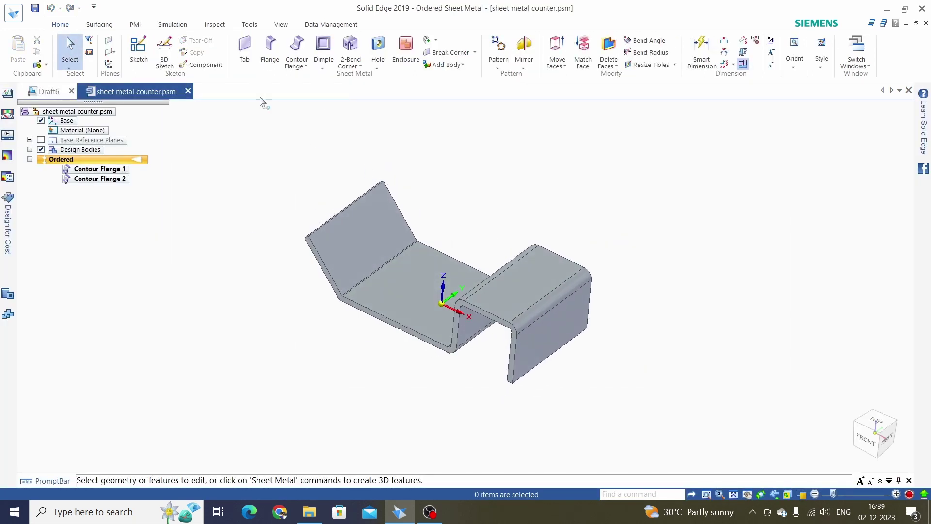
pyautogui.click(249, 25)
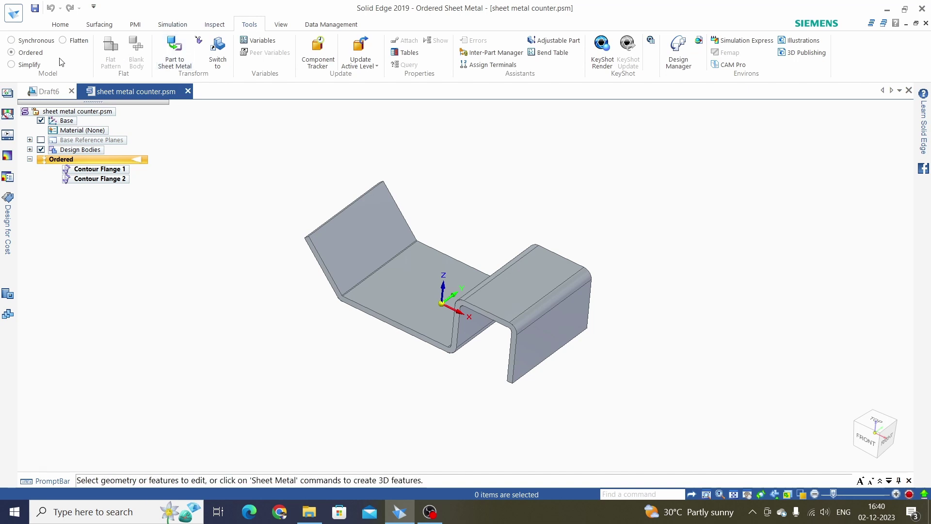
pyautogui.click(64, 42)
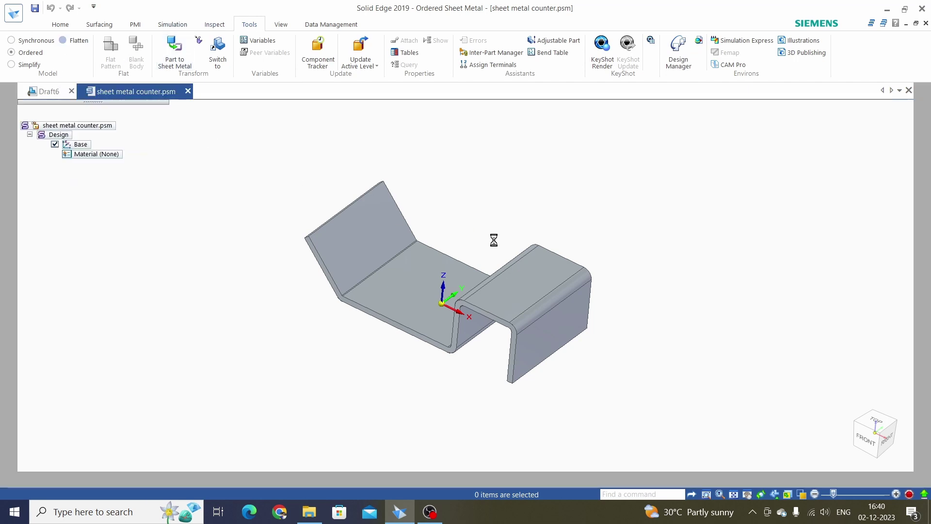
pyautogui.click(394, 289)
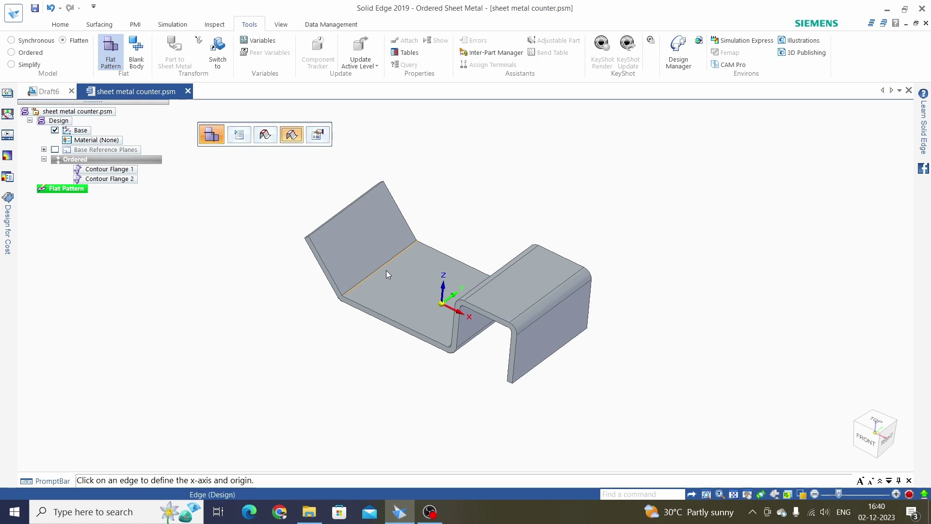
pyautogui.click(383, 270)
pyautogui.click(324, 222)
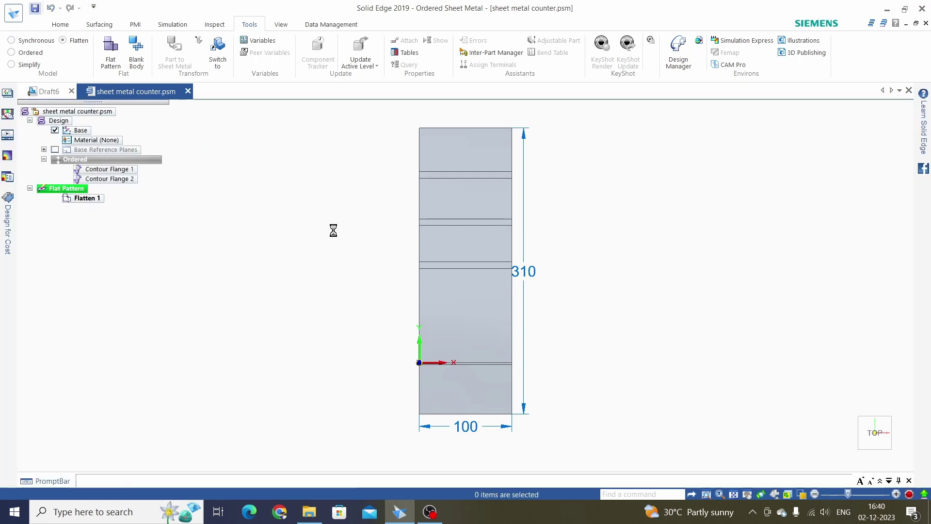
pyautogui.click(14, 53)
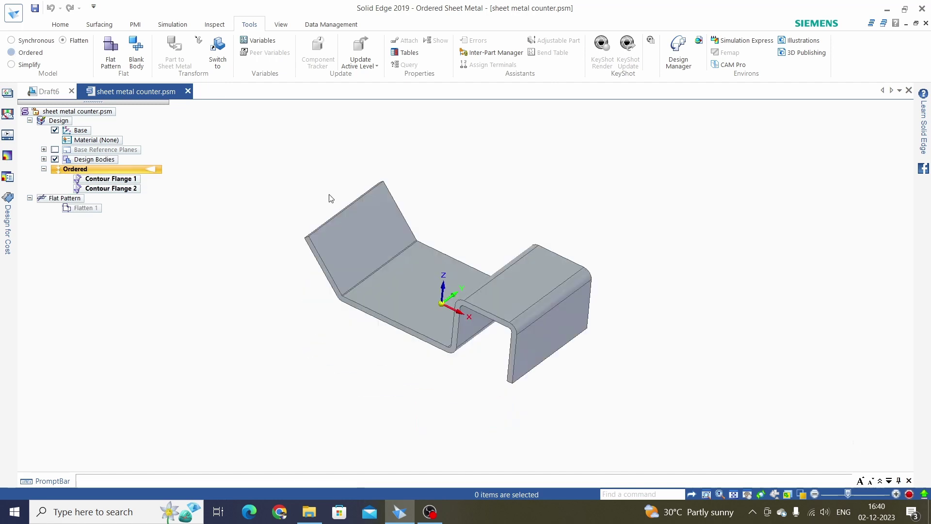
pyautogui.click(45, 92)
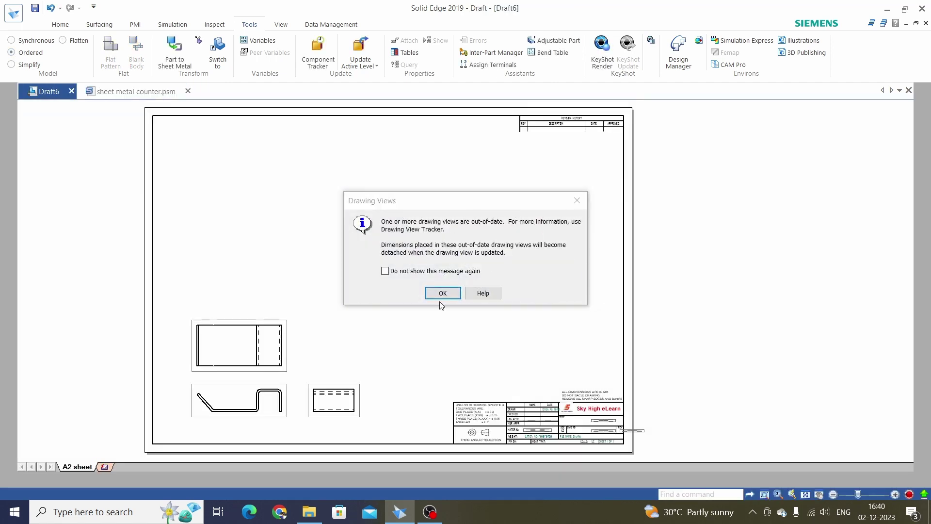
# - Update the out-of-date views and add a 1:1 flat-pattern view beside them
pyautogui.click(443, 294)
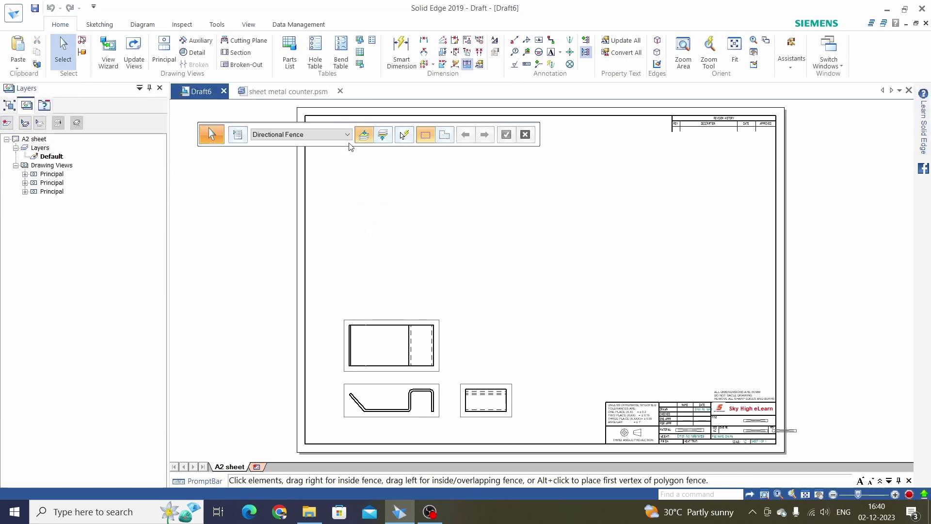
pyautogui.click(130, 49)
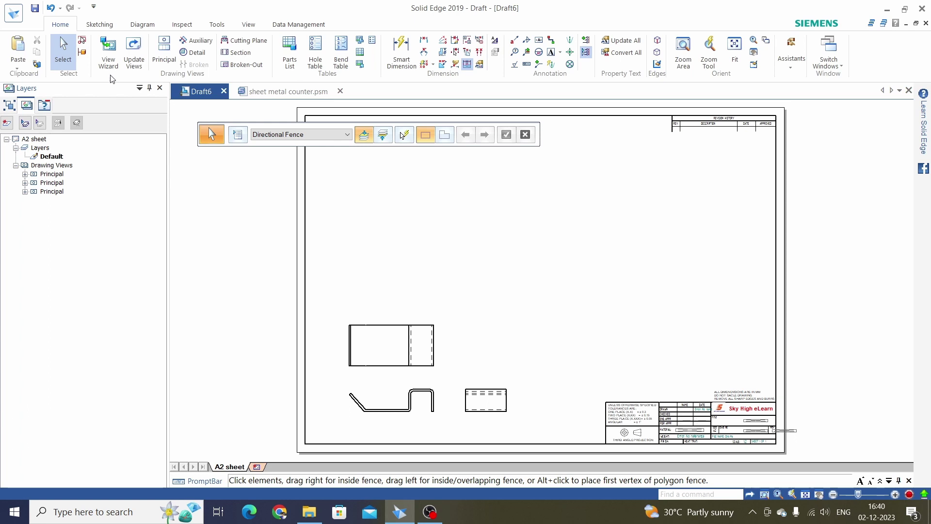
pyautogui.click(108, 53)
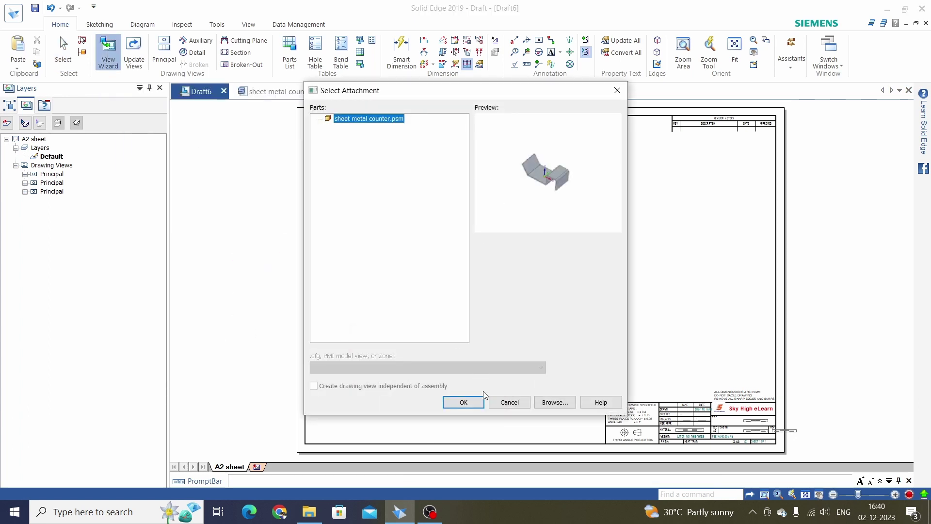
pyautogui.click(464, 402)
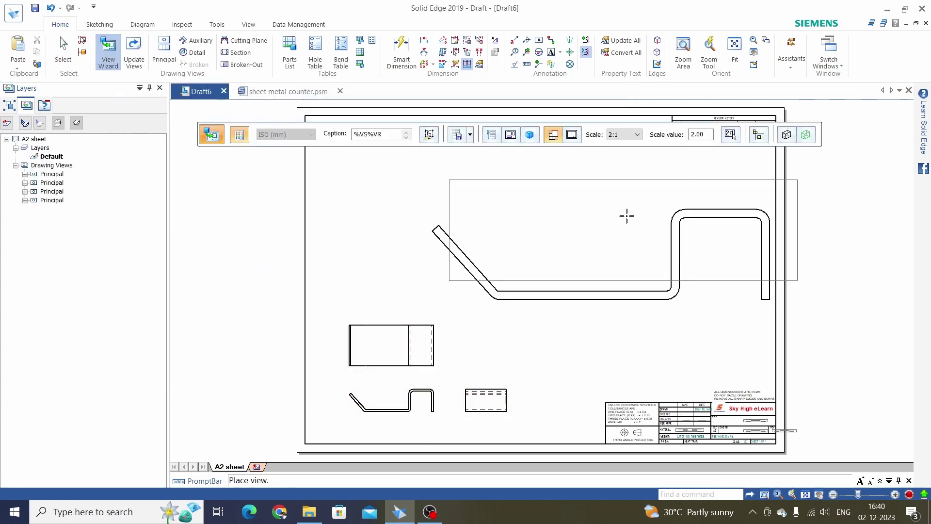
pyautogui.click(493, 136)
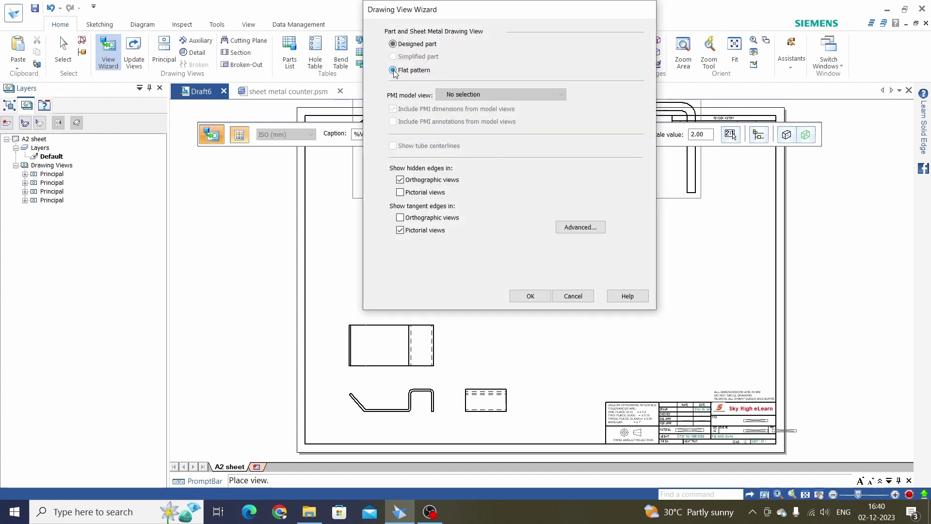
pyautogui.click(530, 295)
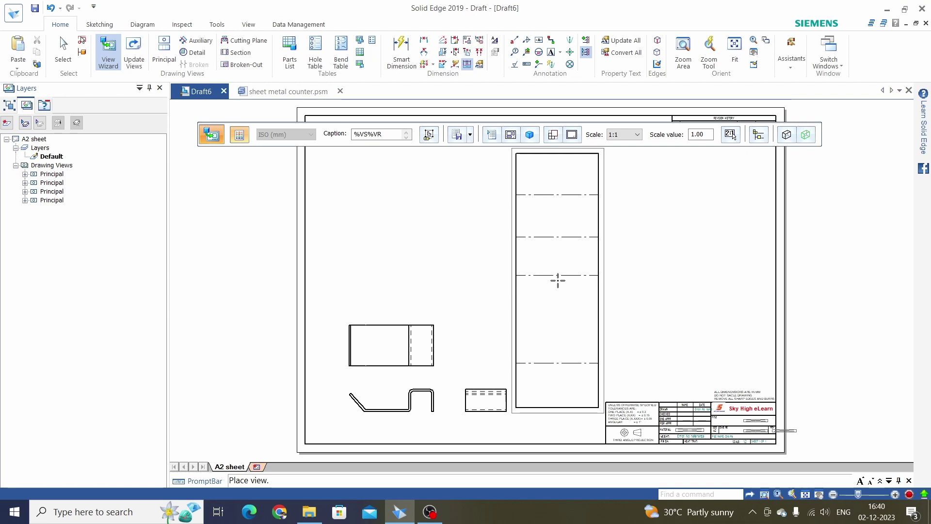
pyautogui.click(558, 277)
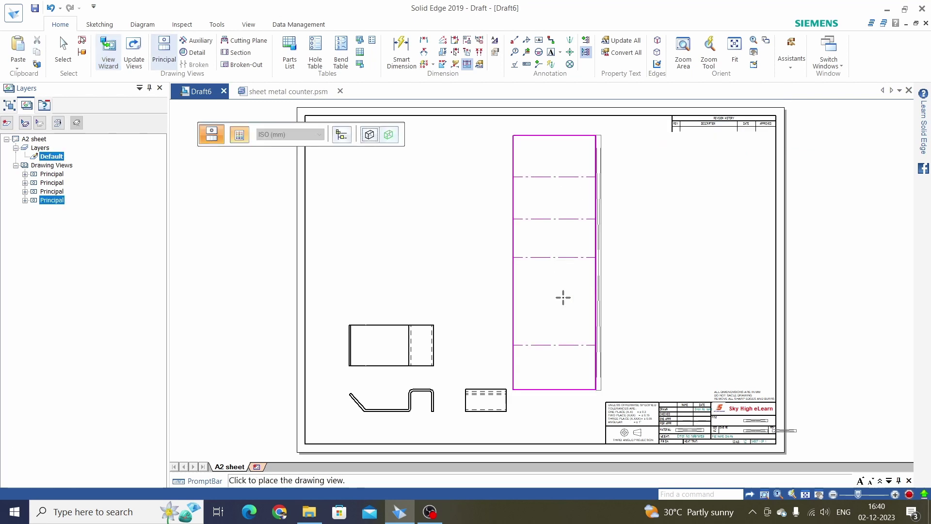
pyautogui.press('Escape')
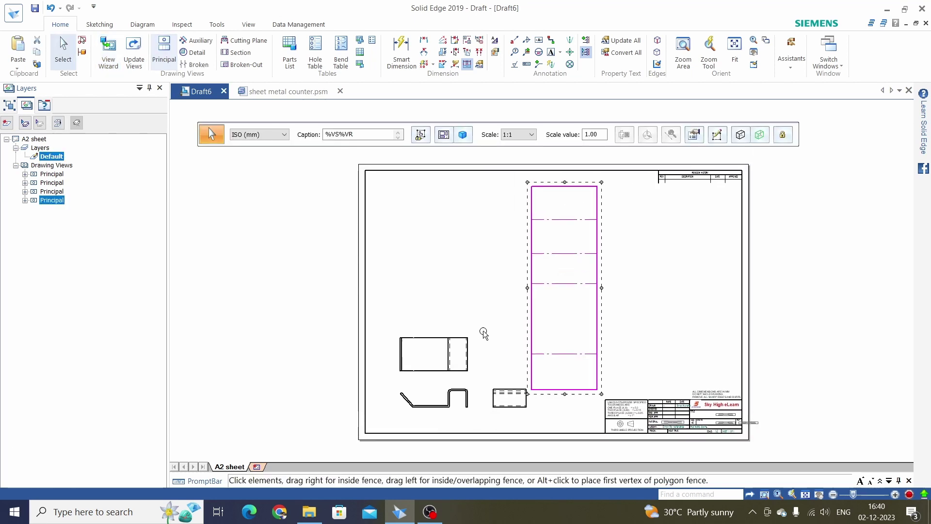
# - Move the top view, bent profile and flat-pattern view toward the sheet's left
pyautogui.click(447, 388)
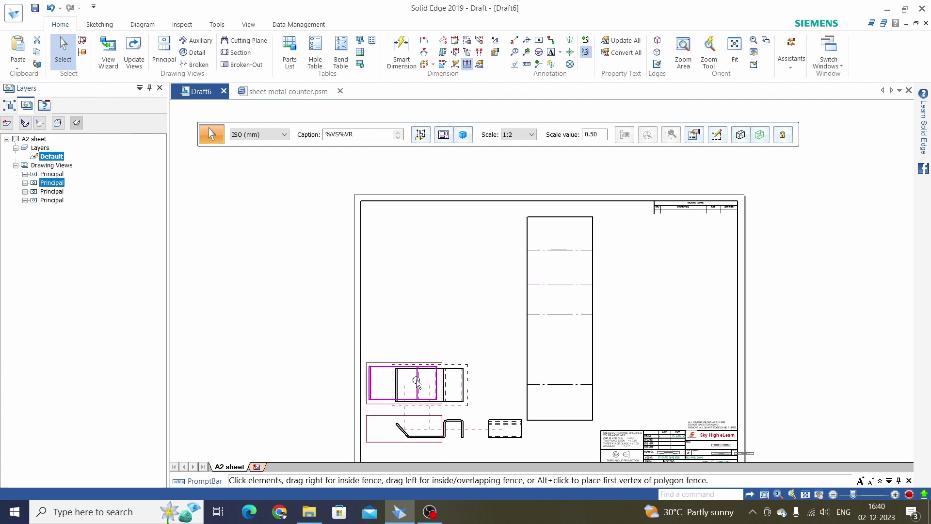
pyautogui.moveTo(283, 343); pyautogui.dragTo(278, 335)
pyautogui.moveTo(489, 433)
pyautogui.mouseDown()
pyautogui.moveTo(327, 425)
pyautogui.moveTo(316, 413)
pyautogui.mouseUp()
pyautogui.moveTo(527, 347); pyautogui.dragTo(420, 374)
pyautogui.click(559, 347)
pyautogui.moveTo(559, 347); pyautogui.dragTo(548, 295, button='middle')
pyautogui.scroll(2, 548, 295)
pyautogui.click(456, 268)
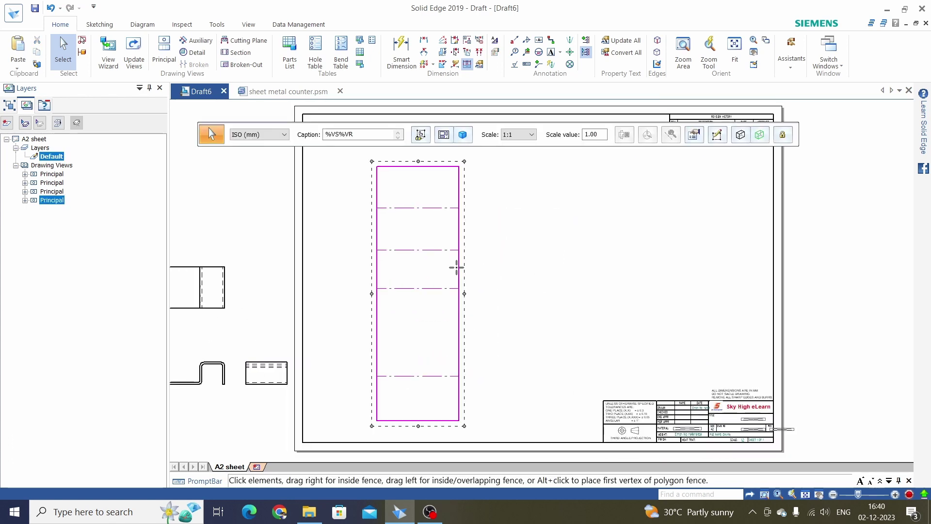
pyautogui.click(530, 324)
pyautogui.scroll(-1, 524, 328)
pyautogui.scroll(-1, 523, 329)
pyautogui.moveTo(499, 310); pyautogui.dragTo(474, 312, button='middle')
pyautogui.scroll(1, 466, 299)
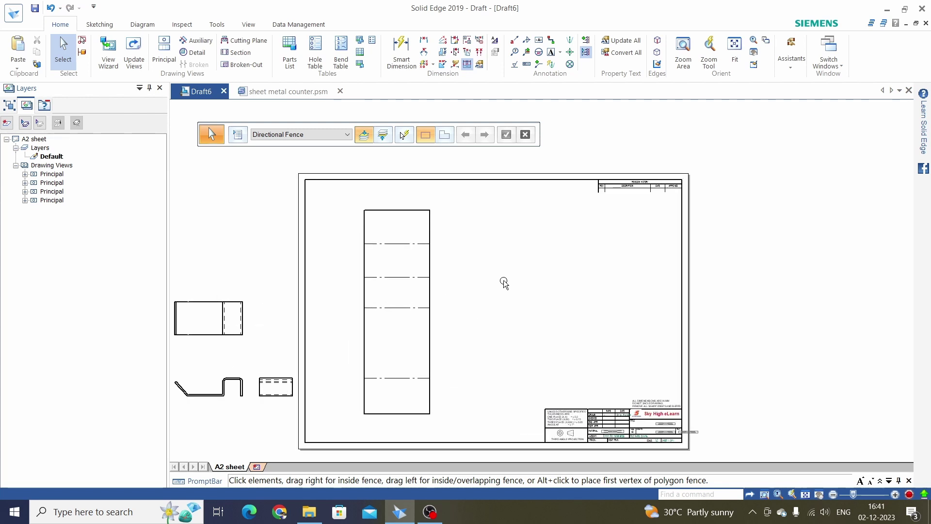
# - Start a bend table using the flat-pattern view as its source
pyautogui.click(340, 52)
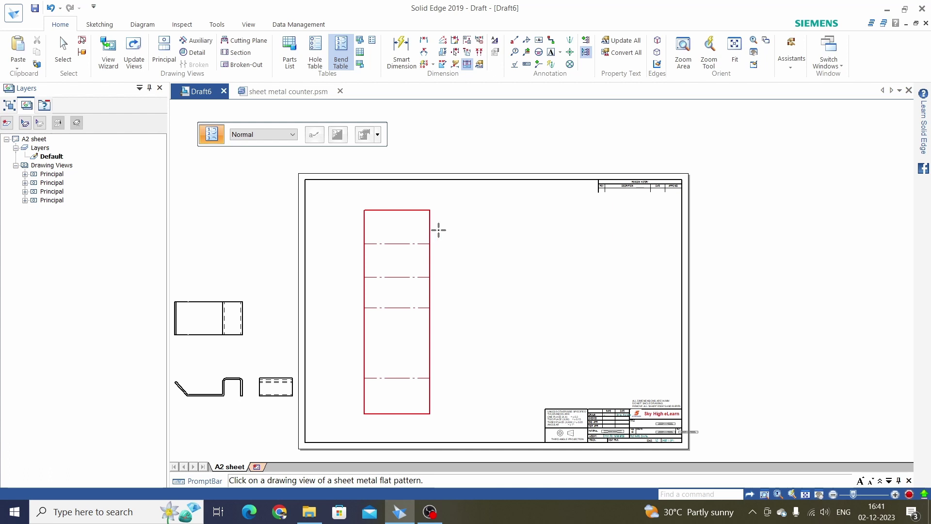
pyautogui.click(430, 230)
pyautogui.scroll(1, 485, 216)
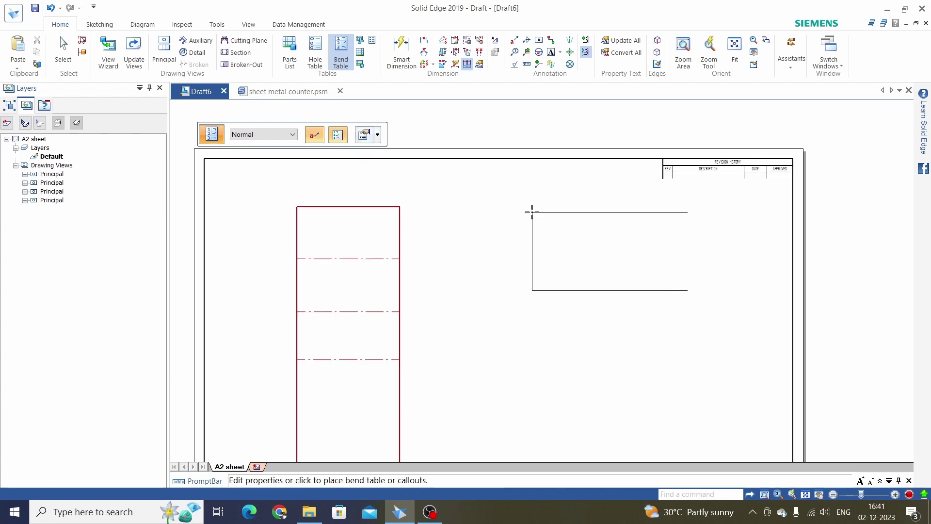
# - Place the bend table to the right of the flat-pattern view
pyautogui.click(483, 232)
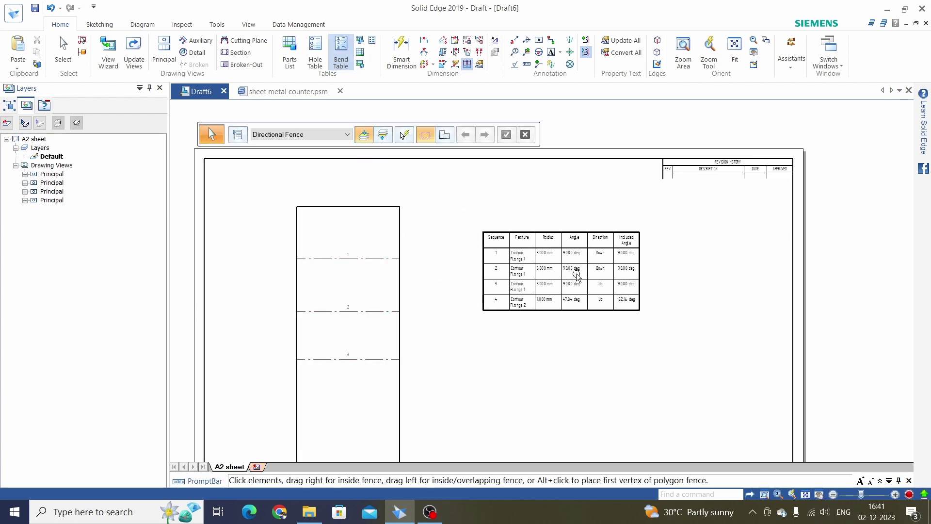
pyautogui.click(558, 286)
pyautogui.scroll(1, 557, 286)
pyautogui.scroll(-1, 514, 280)
pyautogui.scroll(1, 485, 272)
pyautogui.scroll(1, 432, 233)
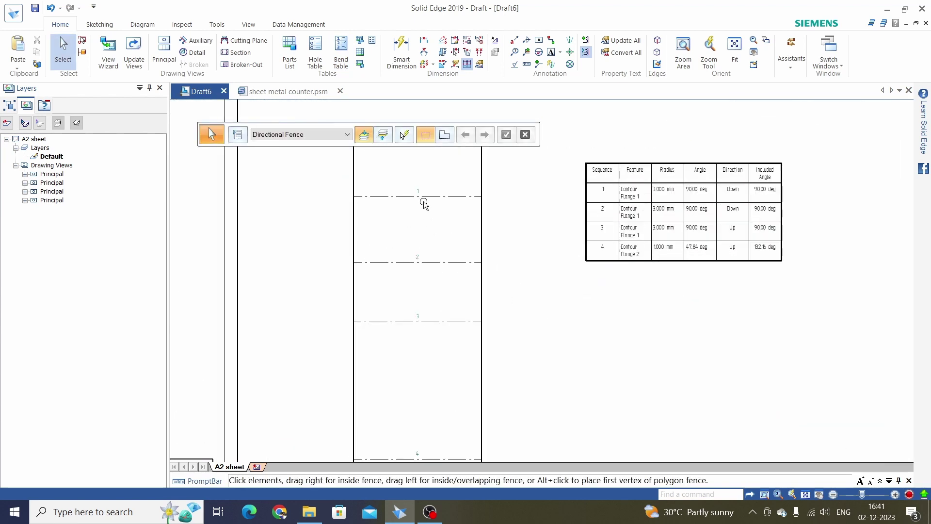
pyautogui.scroll(-1, 456, 318)
pyautogui.scroll(2, 442, 258)
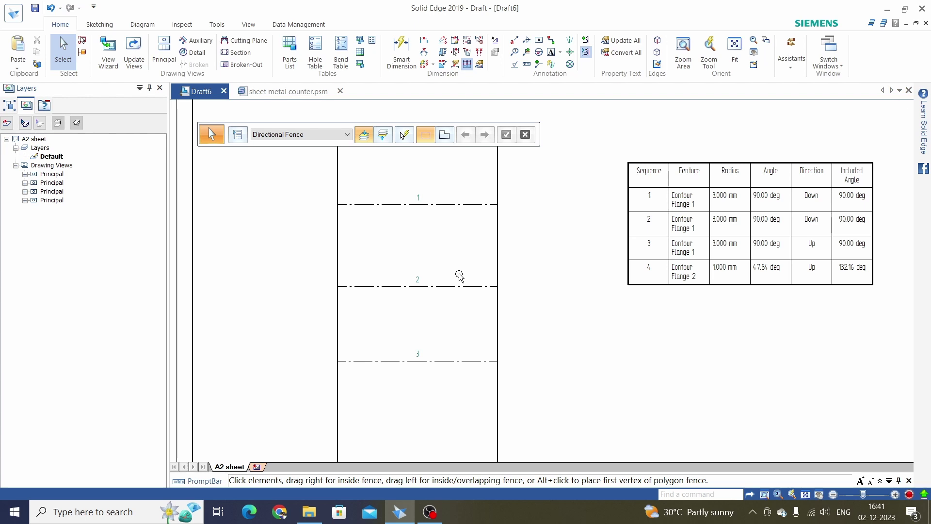
# - Zoom and pan to inspect the bend table's four bend rows
pyautogui.moveTo(664, 335); pyautogui.dragTo(573, 329, button='middle')
pyautogui.scroll(-1, 574, 318)
pyautogui.scroll(1, 576, 258)
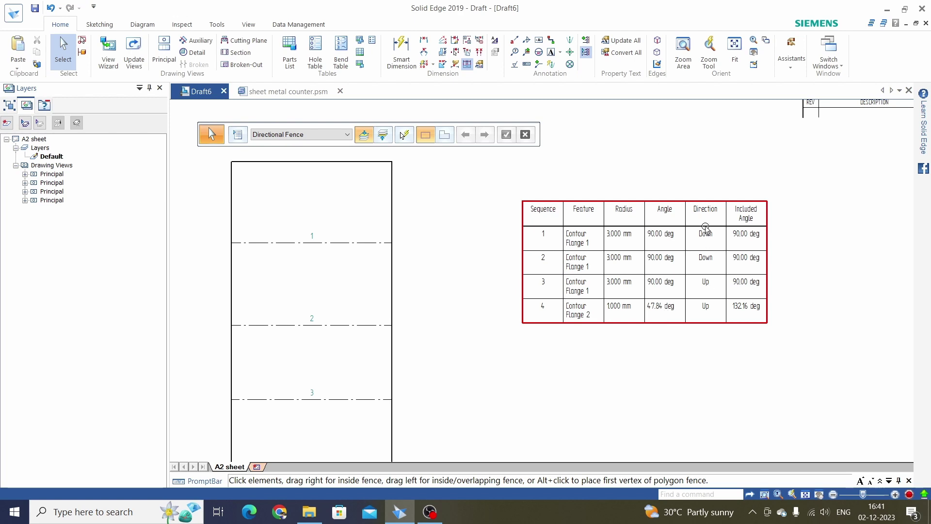
pyautogui.scroll(1, 705, 235)
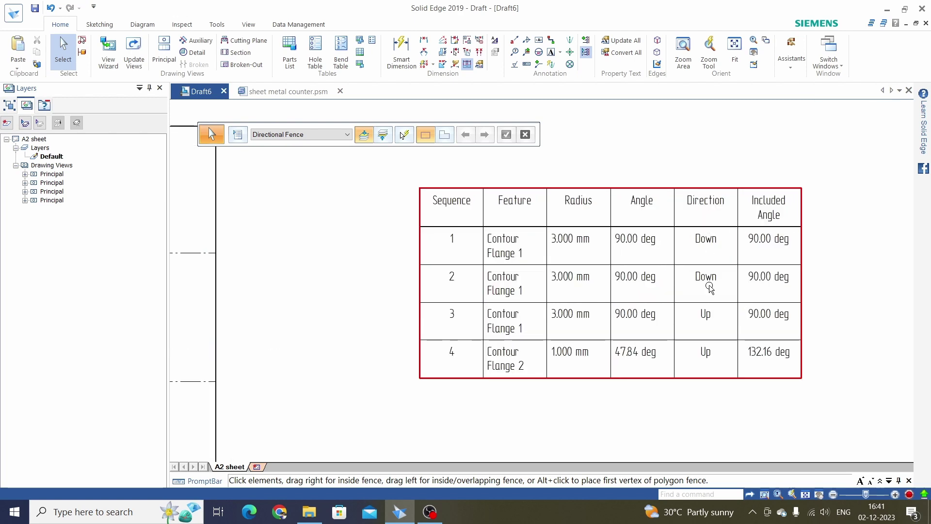
pyautogui.scroll(-2, 713, 294)
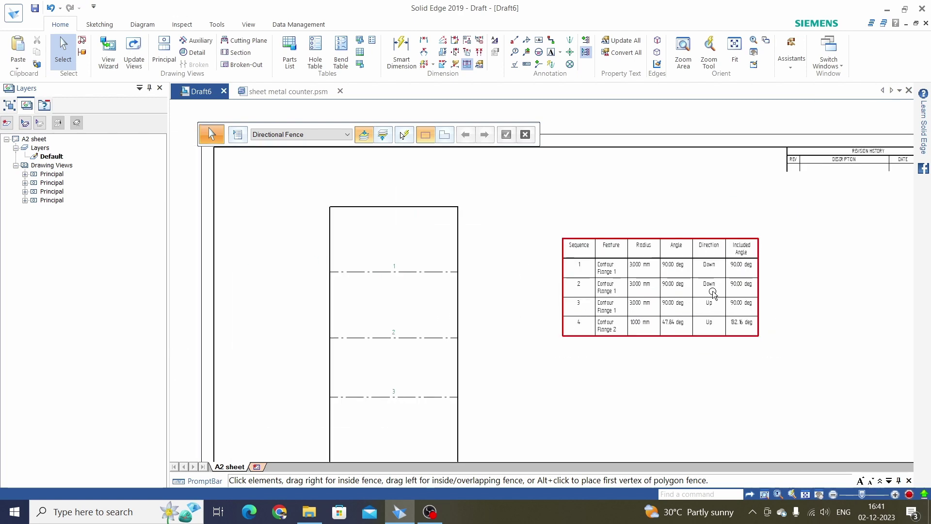
pyautogui.scroll(2, 742, 252)
pyautogui.moveTo(738, 372); pyautogui.dragTo(737, 292, button='middle')
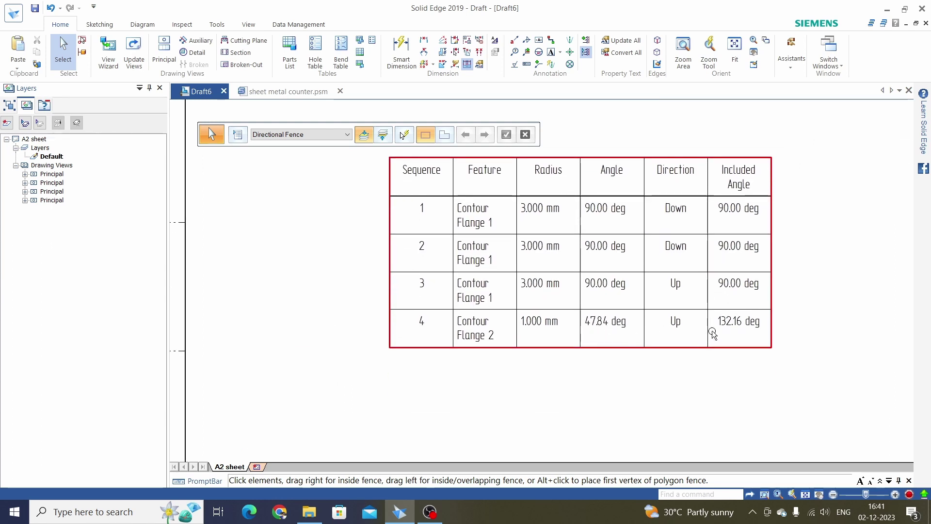
pyautogui.scroll(-5, 732, 329)
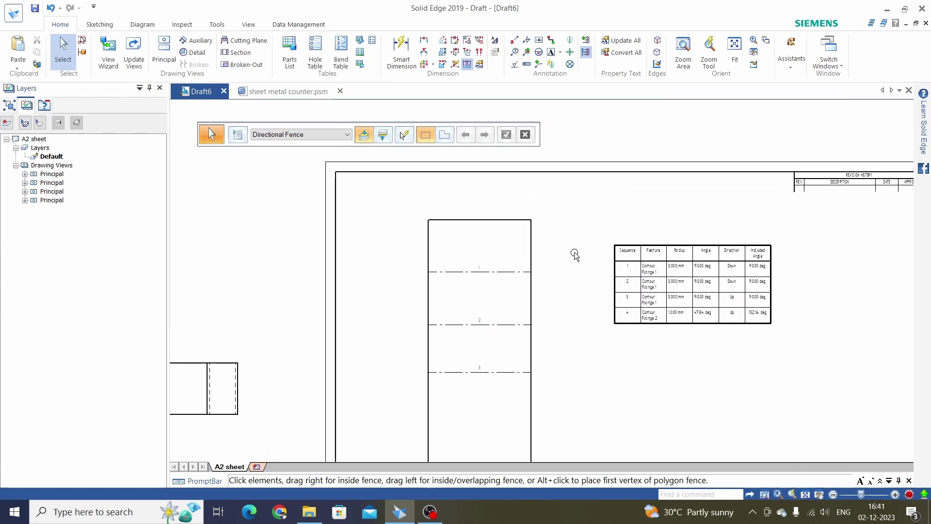
pyautogui.scroll(2, 574, 253)
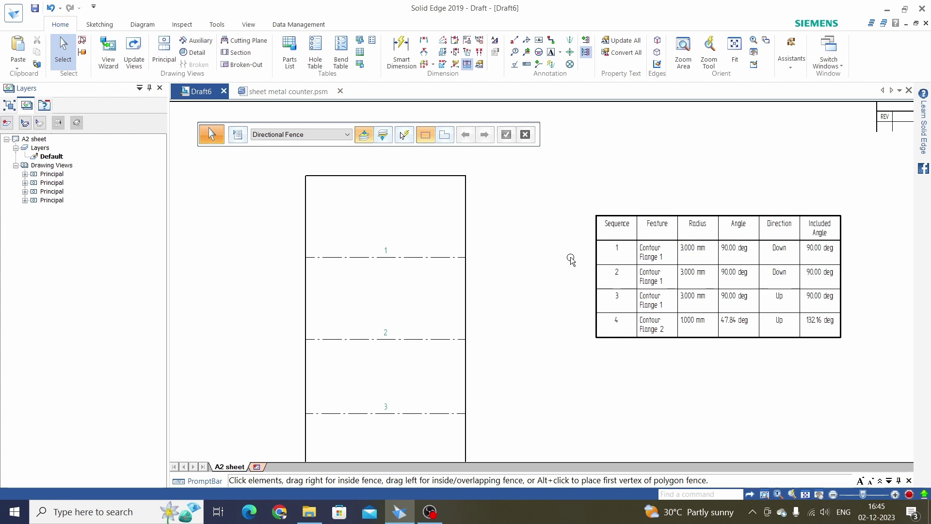
# - Select the bend table and open its Properties dialog
pyautogui.click(596, 226)
pyautogui.click(364, 134)
pyautogui.moveTo(397, 90); pyautogui.dragTo(270, 57)
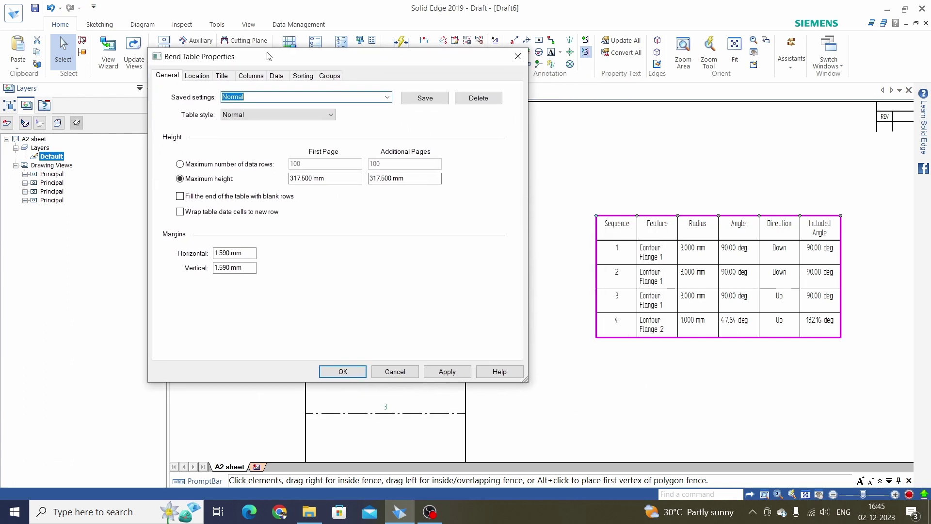
pyautogui.click(248, 99)
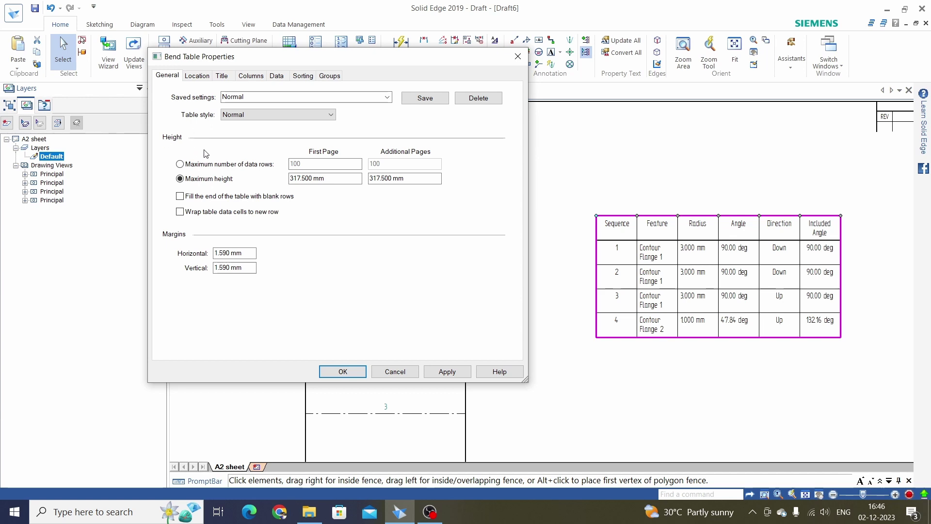
# - Limit the table by data rows, trying 2 and 1 before applying 100 rows
pyautogui.click(182, 165)
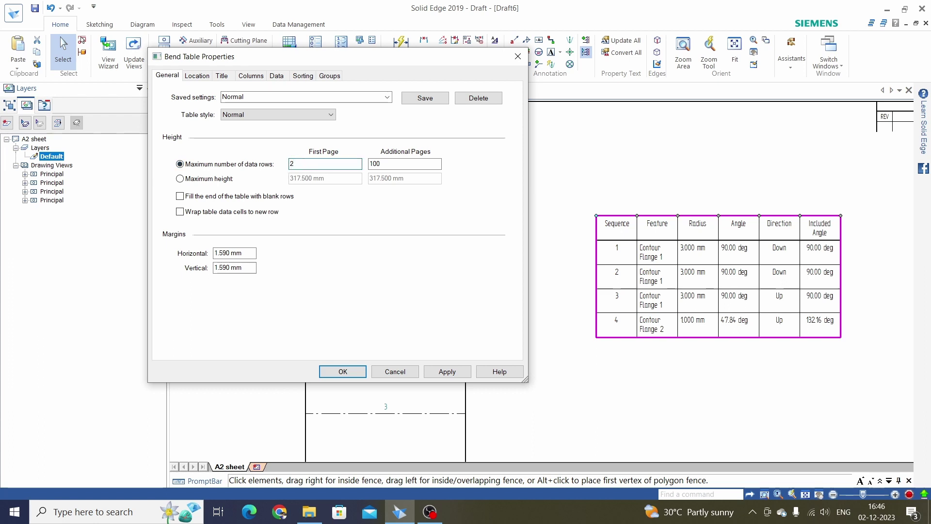
pyautogui.click(447, 371)
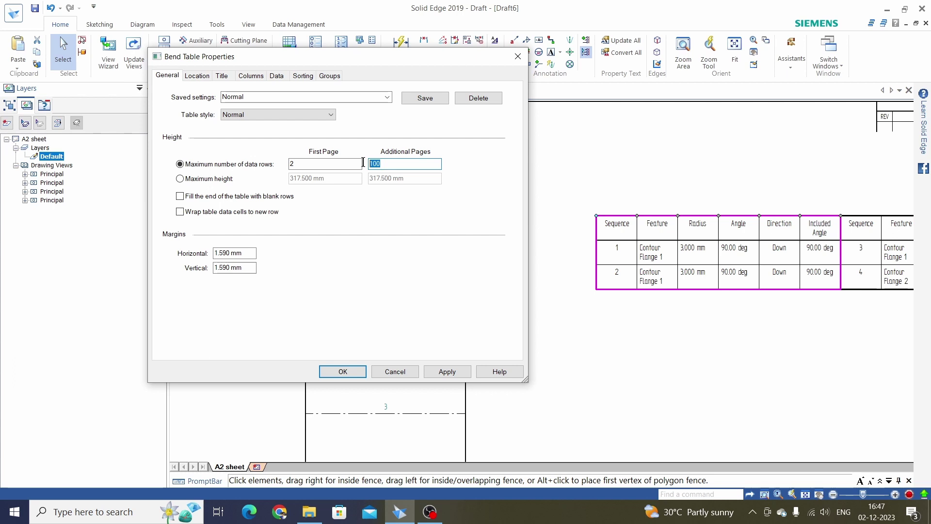
pyautogui.write('1')
pyautogui.click(448, 372)
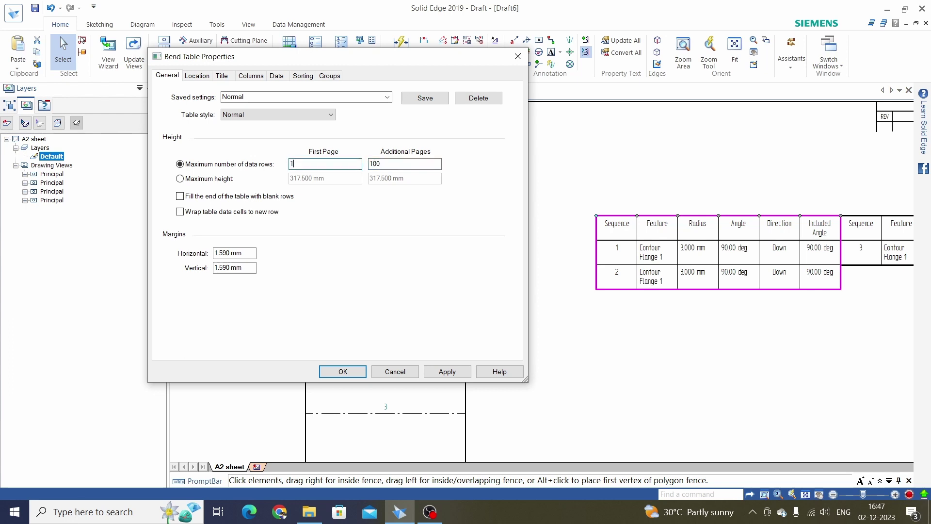
pyautogui.click(445, 371)
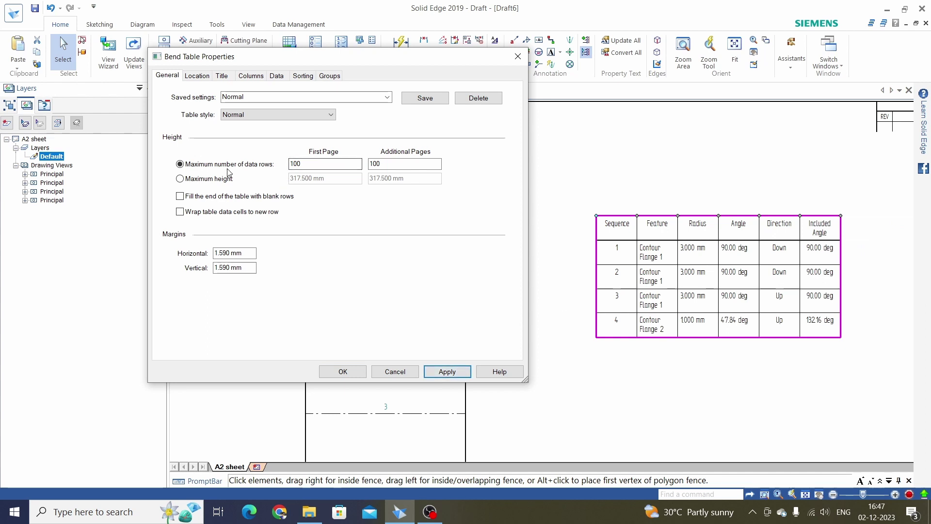
# - Switch the table limit back to maximum height and apply a 50 mm first-page height
pyautogui.click(180, 179)
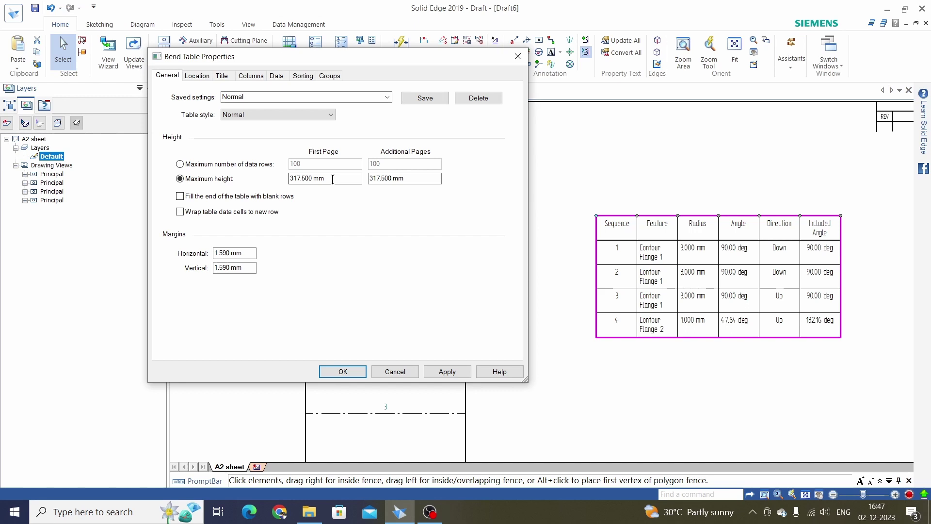
pyautogui.moveTo(326, 178); pyautogui.dragTo(288, 178)
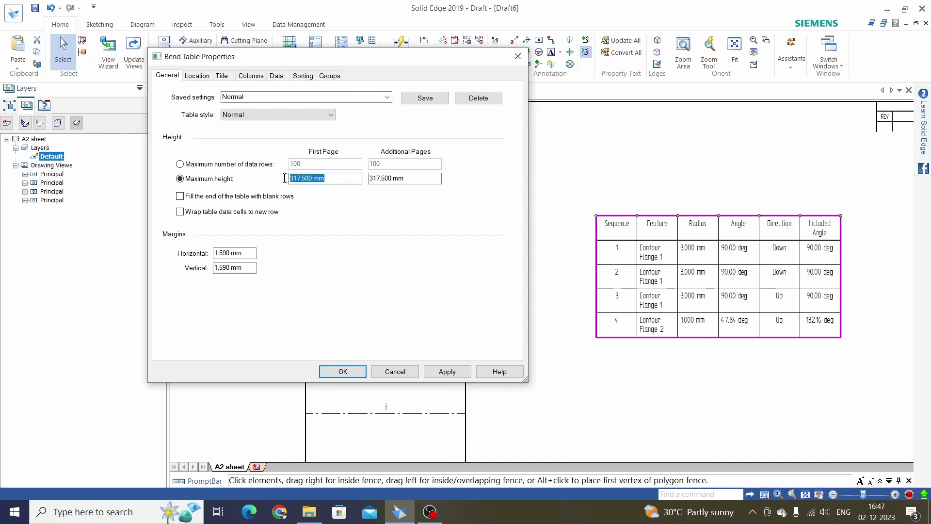
pyautogui.write('50')
pyautogui.click(444, 372)
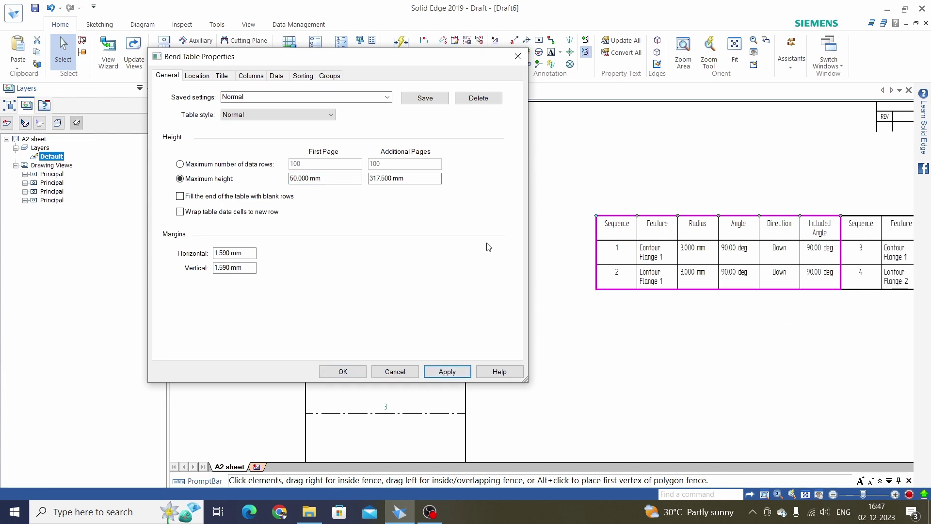
# - Set first-page and additional-page maximum heights to 300 mm and apply
pyautogui.moveTo(336, 179); pyautogui.dragTo(283, 181)
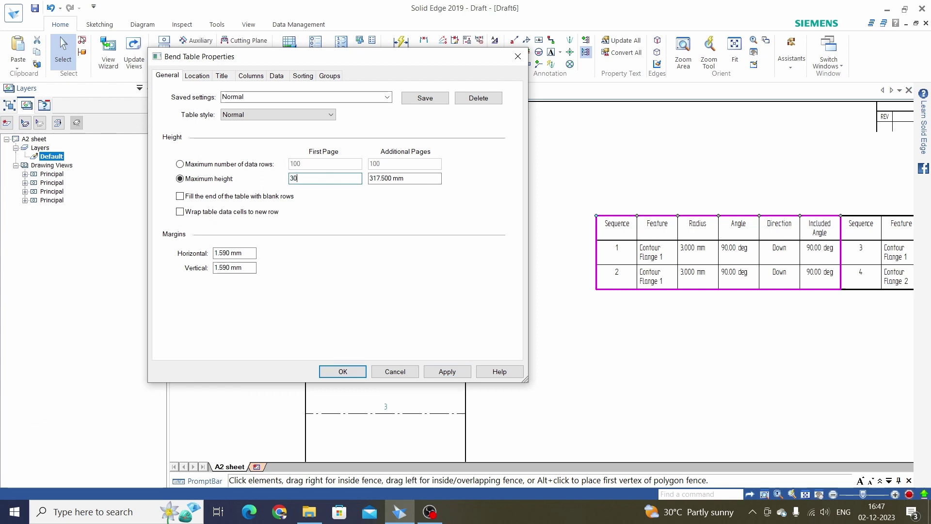
pyautogui.moveTo(411, 179); pyautogui.dragTo(385, 180)
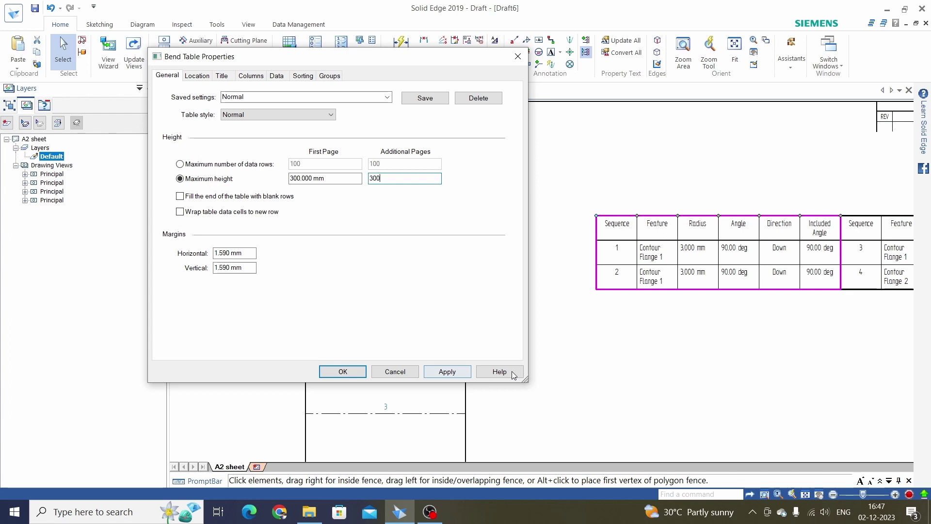
pyautogui.click(442, 373)
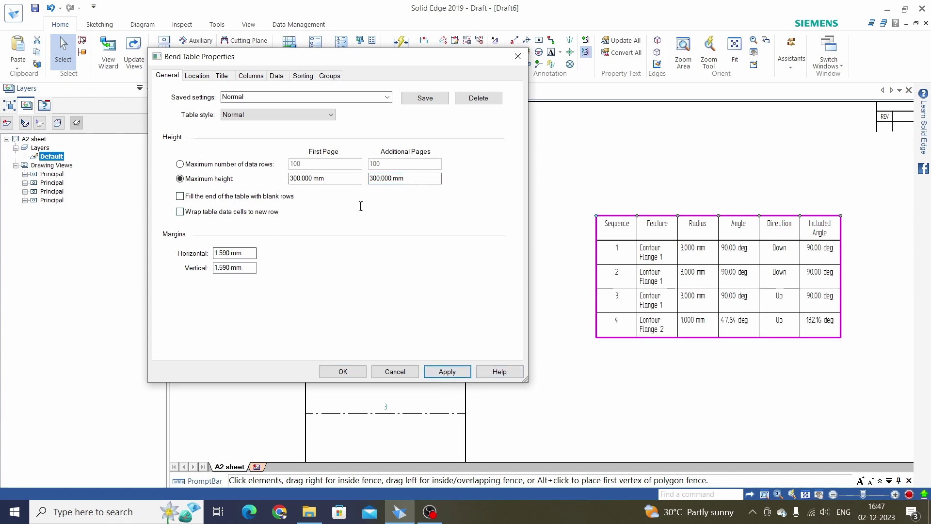
pyautogui.press('Tab')
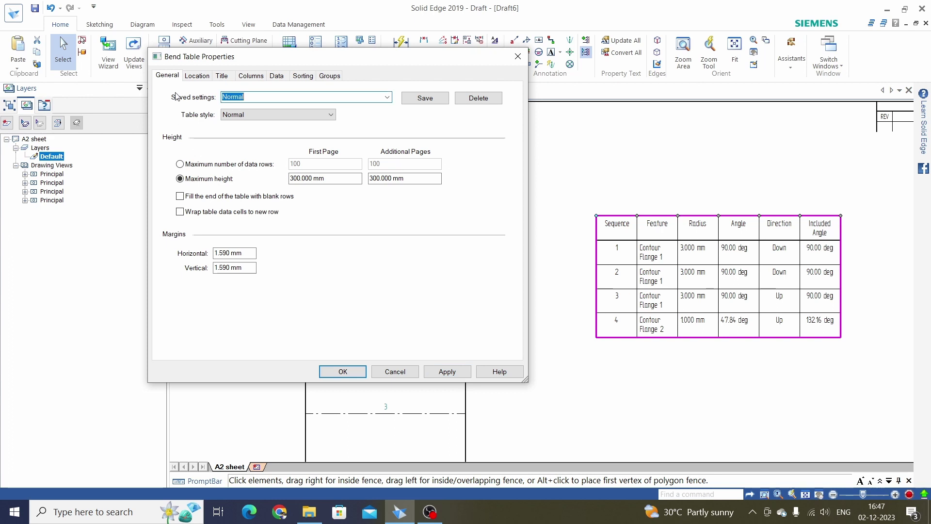
# - Keep the bend table's anchor corner at Top-Left and view its title settings
pyautogui.click(197, 77)
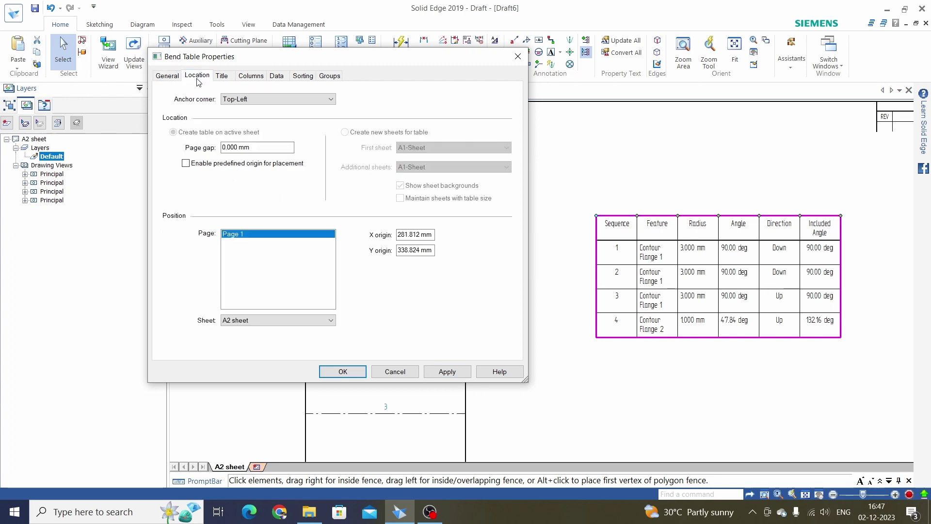
pyautogui.click(232, 101)
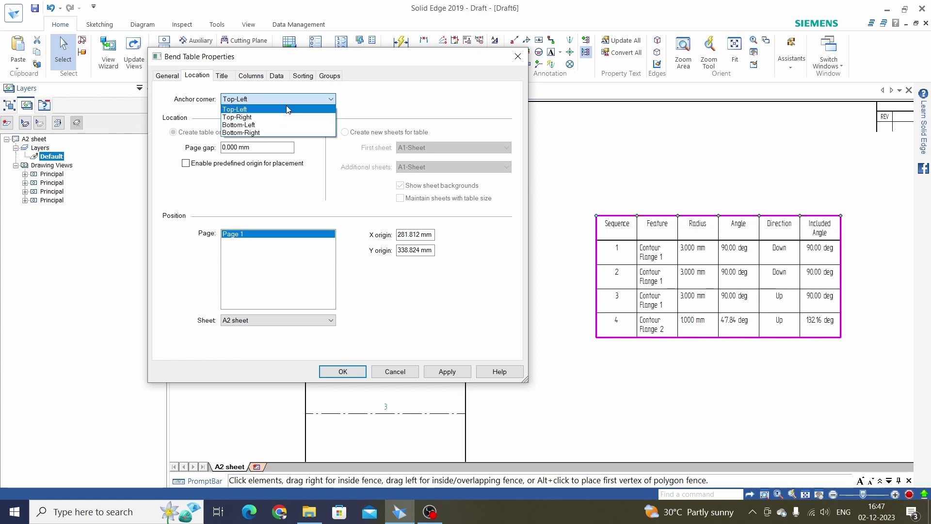
pyautogui.click(404, 110)
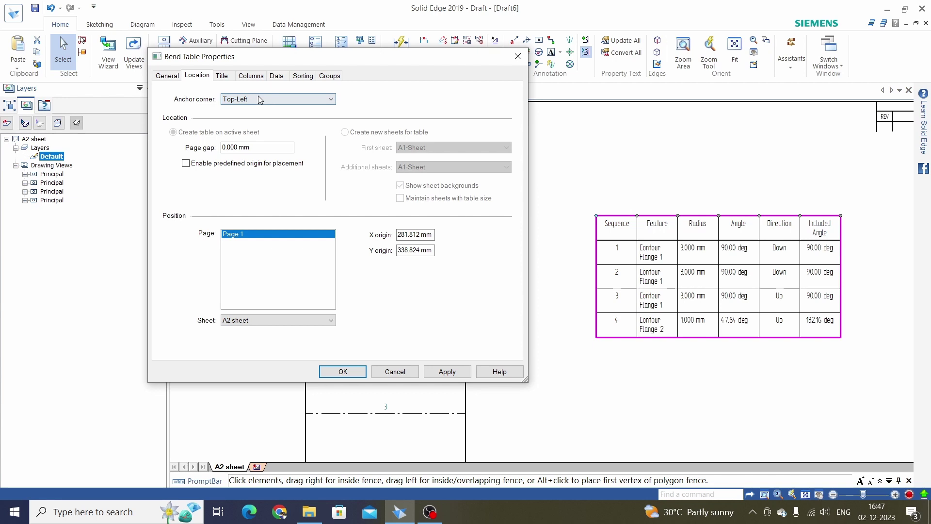
pyautogui.click(224, 78)
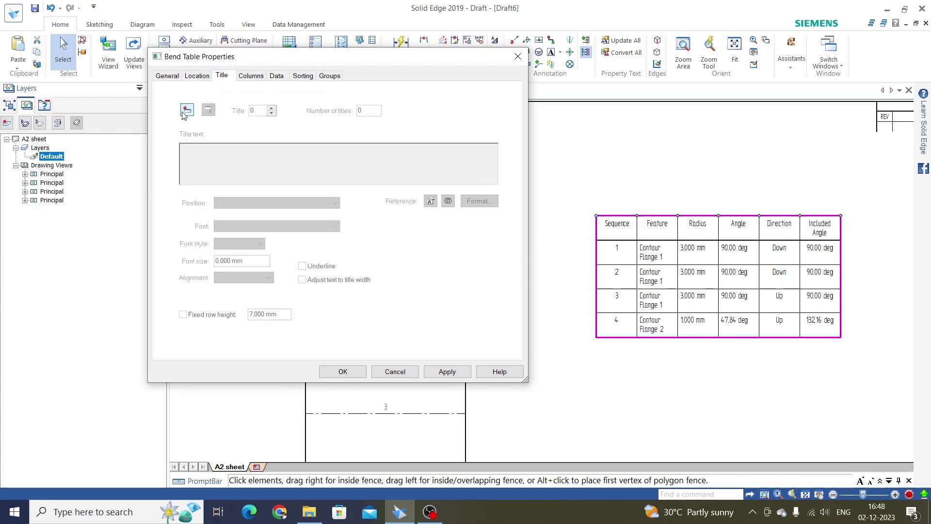
# - Add a header title 'BEND TABLE TRIAL' in the Myanmar Text font
pyautogui.click(187, 110)
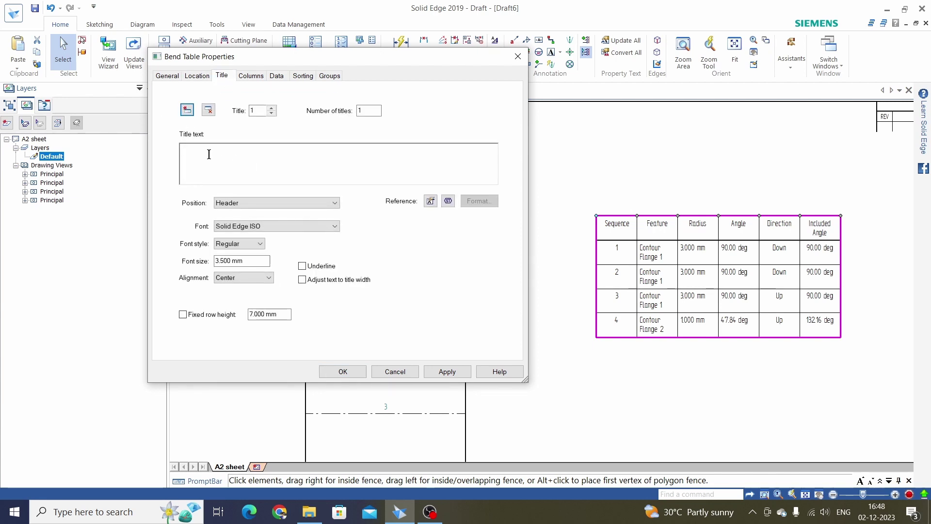
pyautogui.write('BEND TABLE TRIAL')
pyautogui.click(301, 205)
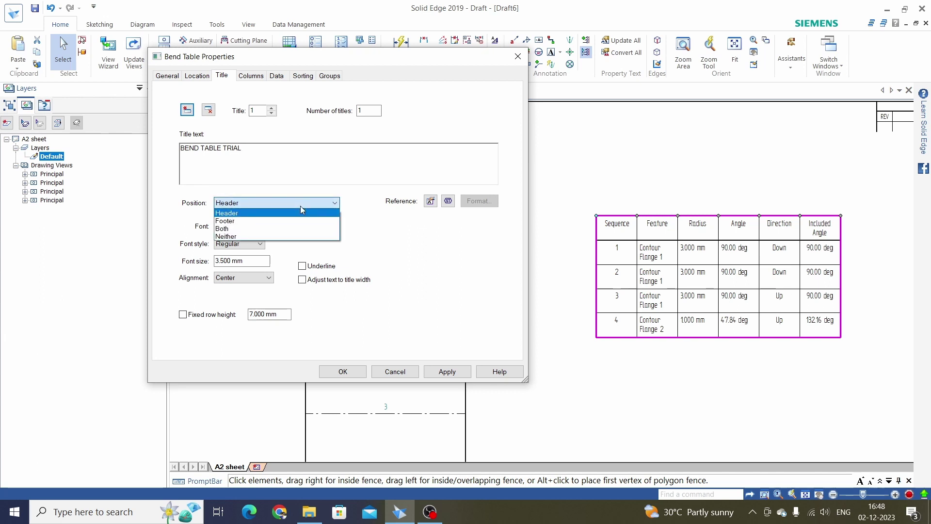
pyautogui.click(255, 214)
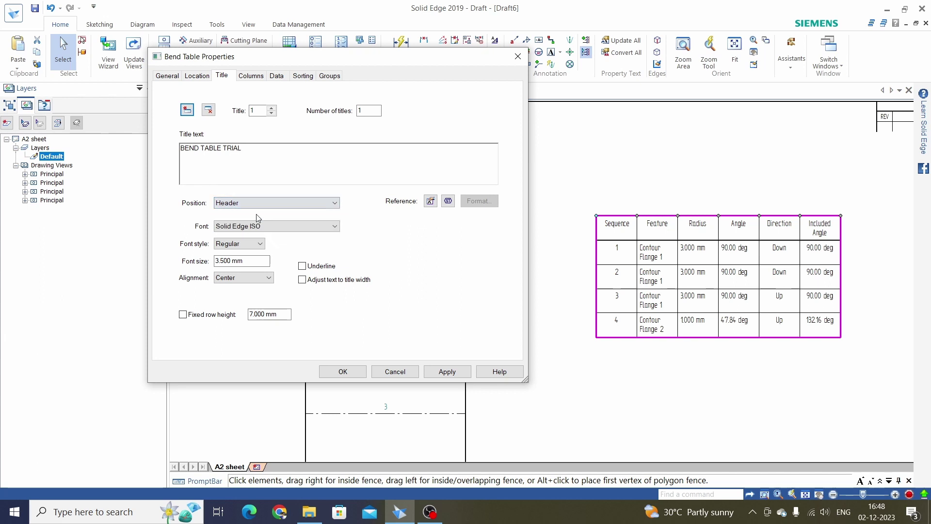
pyautogui.click(286, 227)
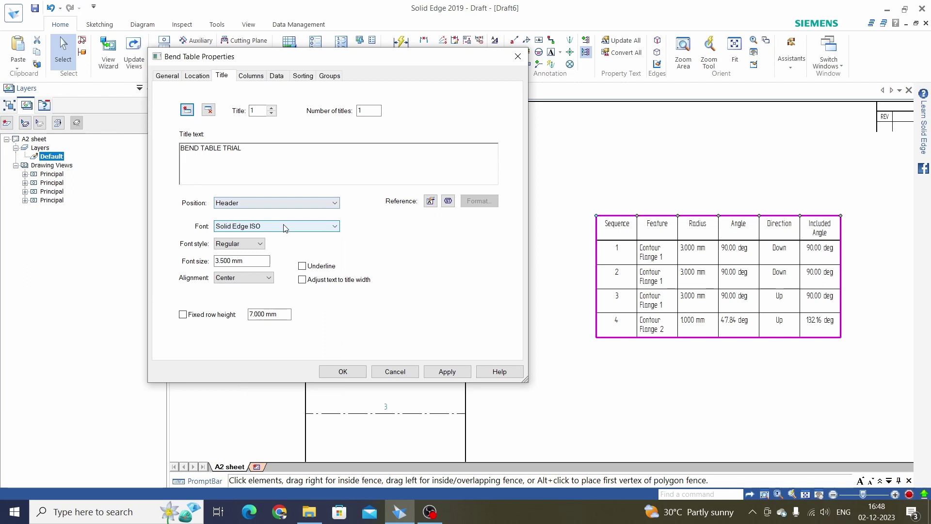
pyautogui.press('a')
pyautogui.press('r')
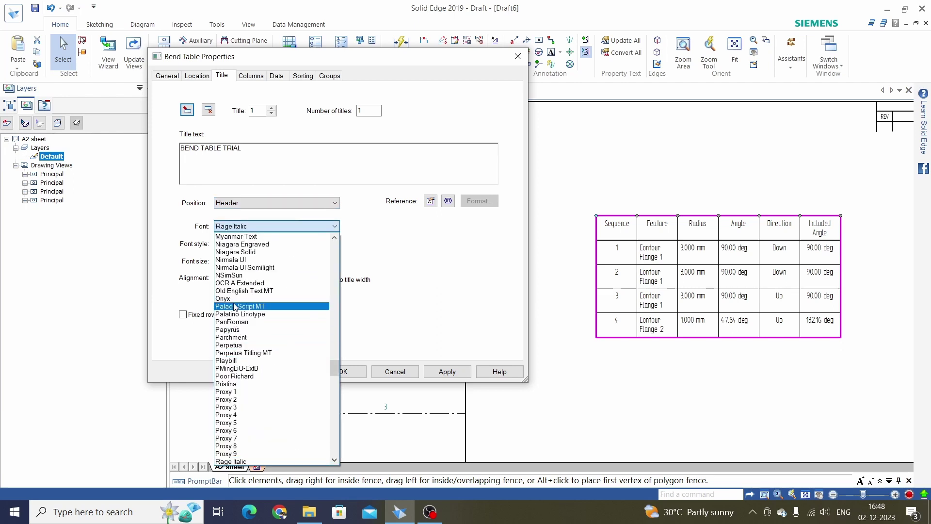
pyautogui.click(236, 236)
# - Make the title 4 mm and centred, with fixed row height off so the row fits
pyautogui.moveTo(256, 261); pyautogui.dragTo(202, 264)
pyautogui.write('4')
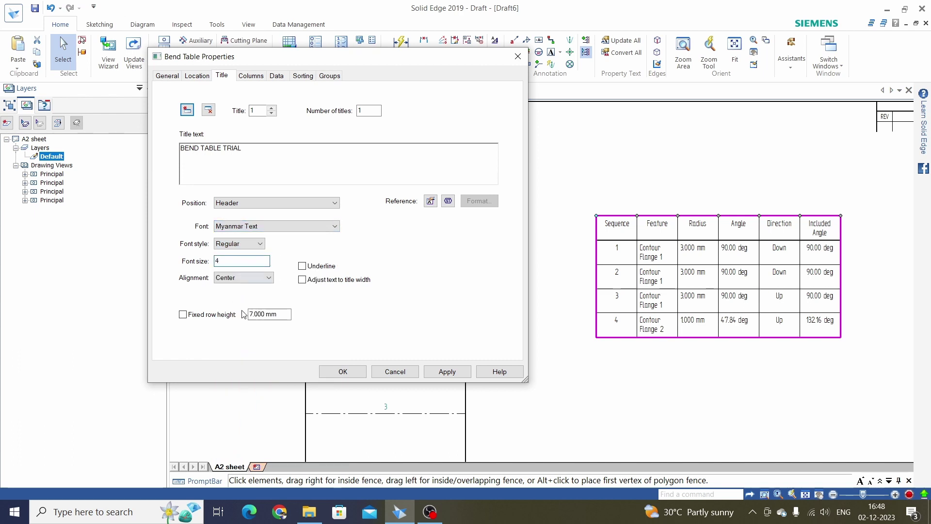
pyautogui.click(250, 277)
pyautogui.click(233, 286)
pyautogui.click(184, 315)
pyautogui.click(444, 372)
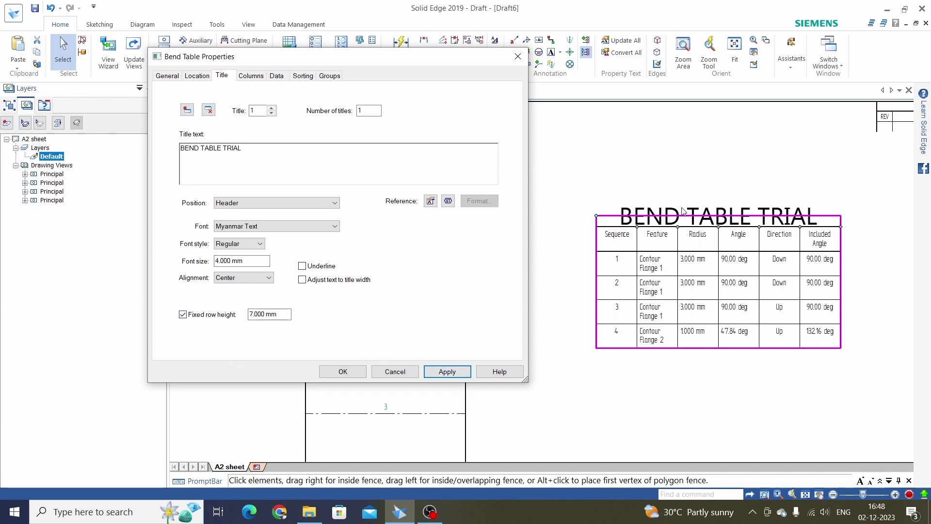
pyautogui.click(183, 314)
pyautogui.click(447, 373)
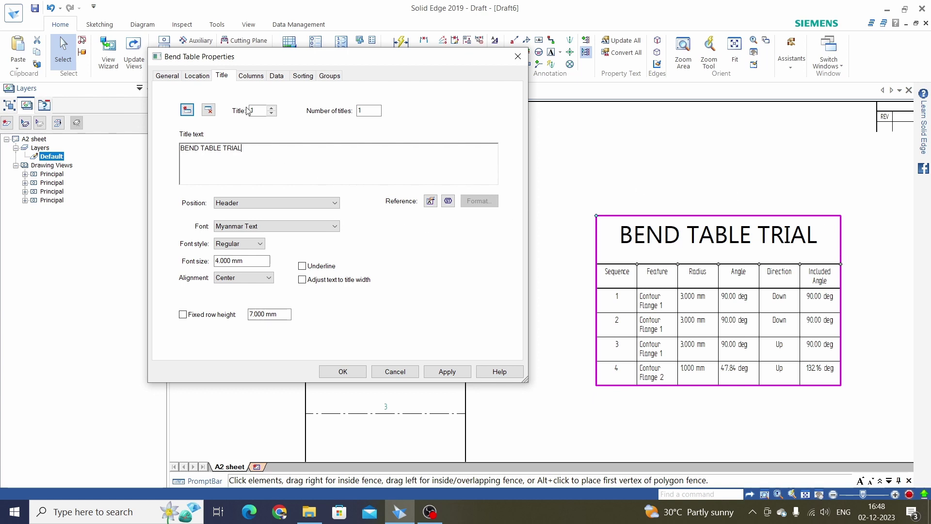
pyautogui.click(252, 77)
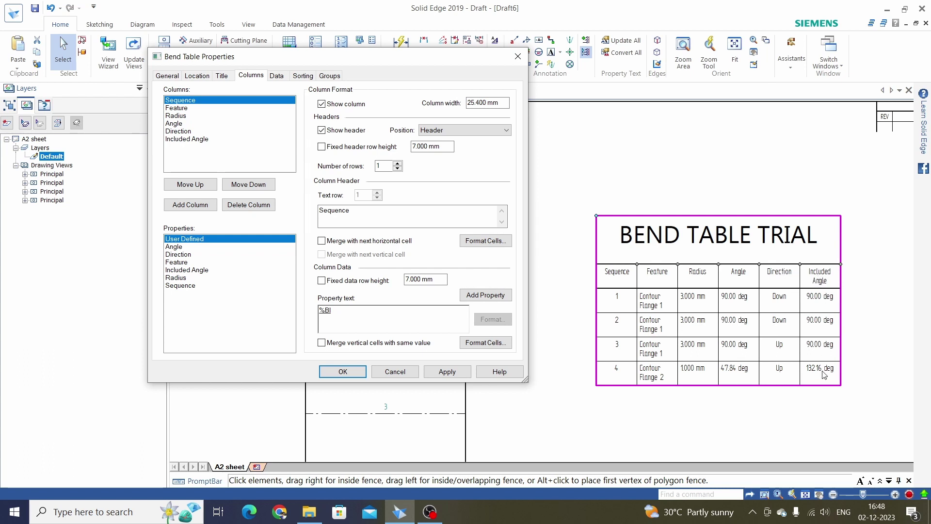
# - Delete the Included Angle column, then re-add it from the available properties
pyautogui.click(196, 140)
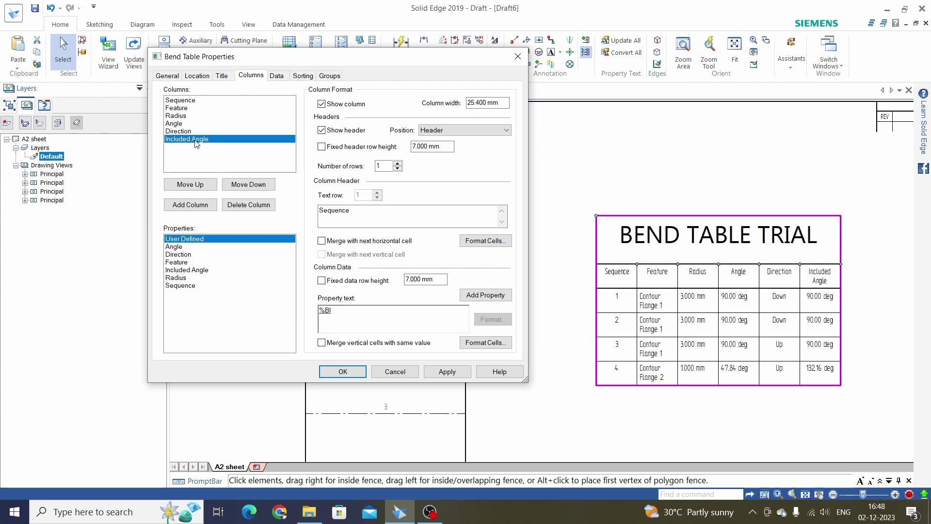
pyautogui.click(253, 206)
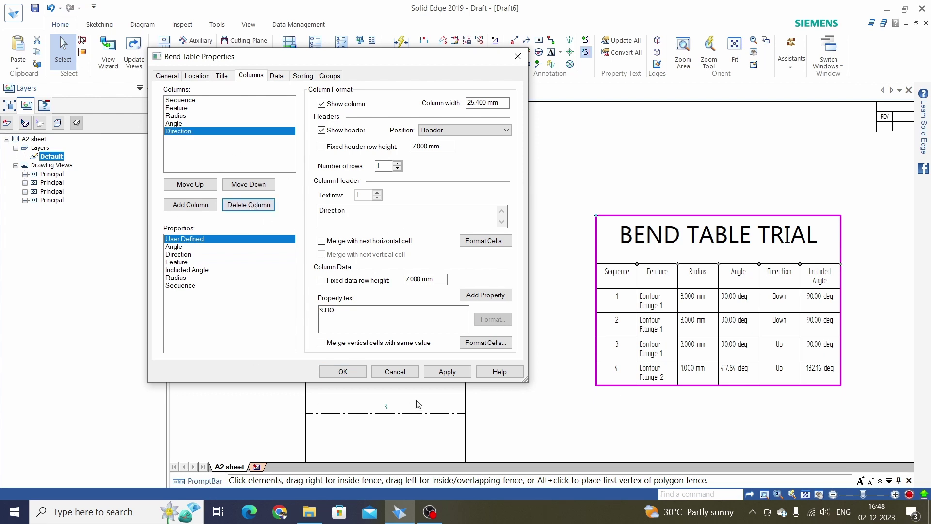
pyautogui.click(446, 372)
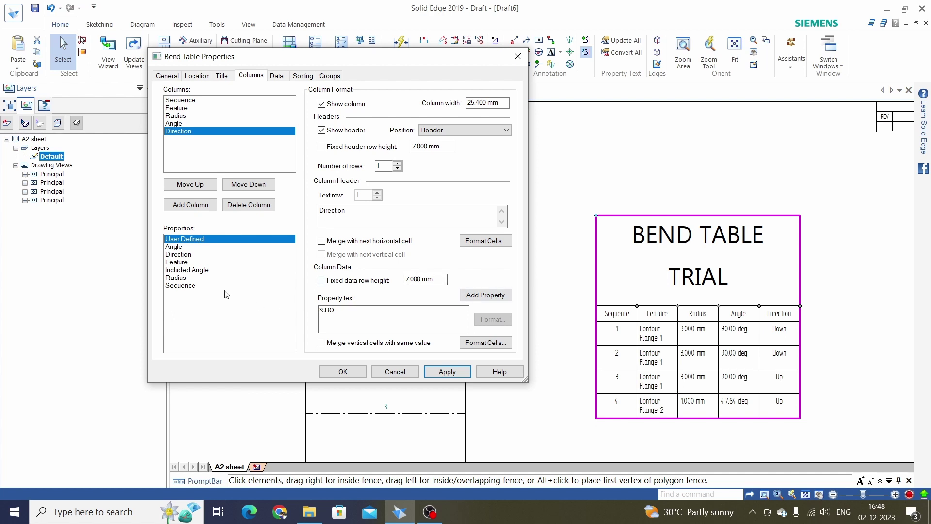
pyautogui.click(198, 274)
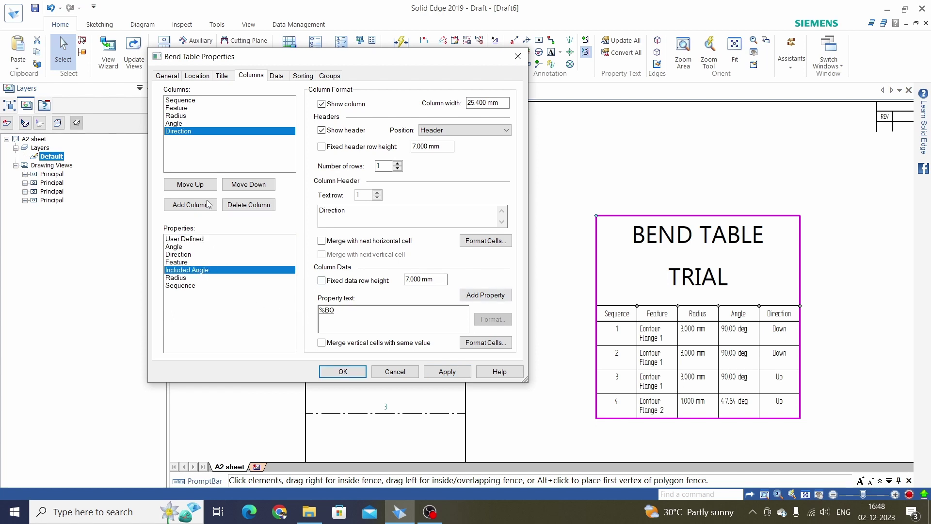
pyautogui.click(212, 206)
pyautogui.click(453, 372)
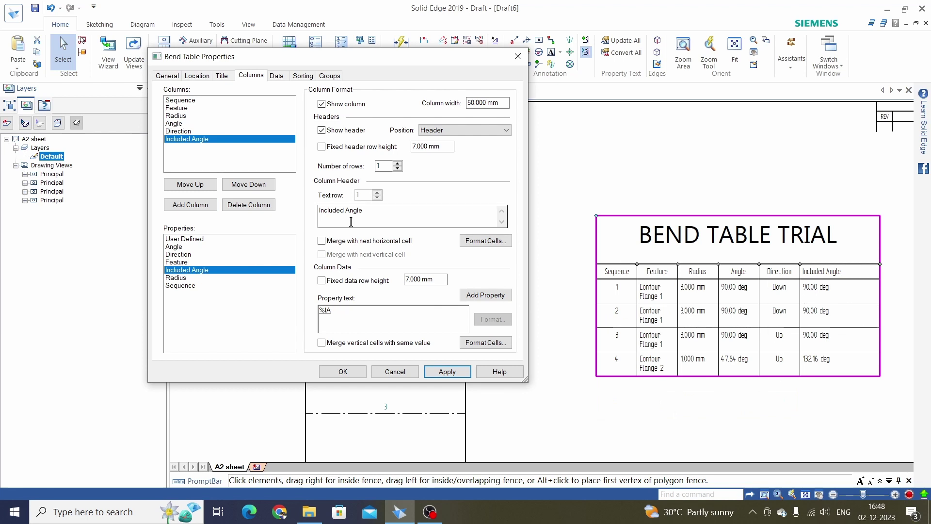
# - Move Included Angle up the column order so it sits right after Feature
pyautogui.click(190, 185)
pyautogui.click(189, 185)
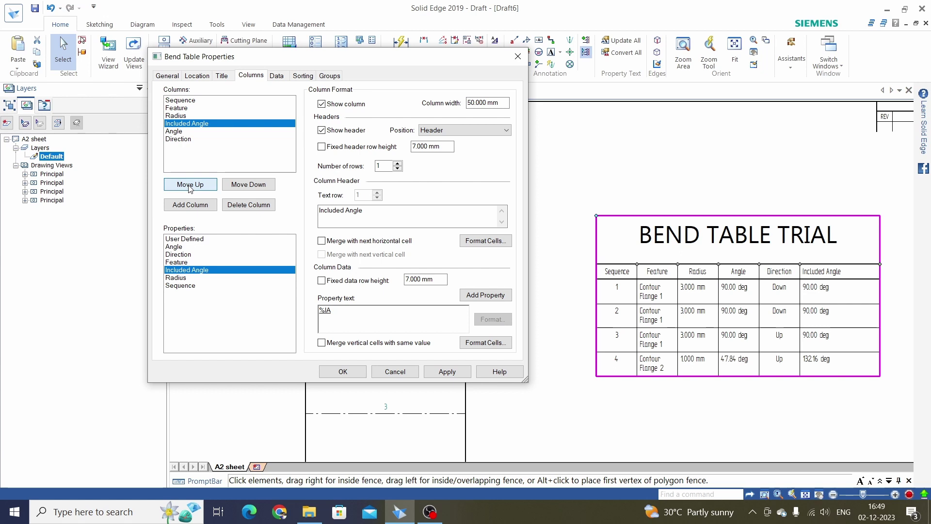
pyautogui.click(189, 184)
pyautogui.click(447, 372)
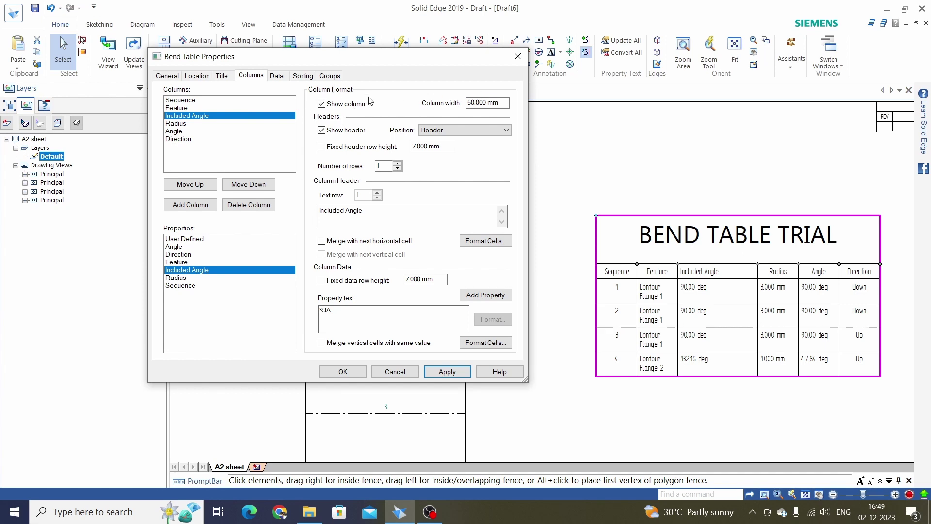
# - Set the Included Angle column width to 20, then hide and re-show the column
pyautogui.moveTo(506, 102); pyautogui.dragTo(467, 102)
pyautogui.write('20')
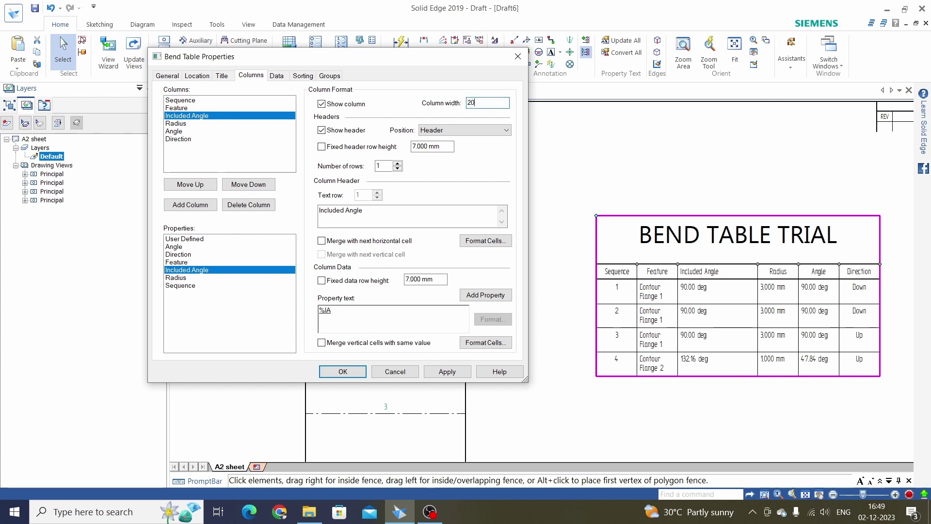
pyautogui.click(447, 372)
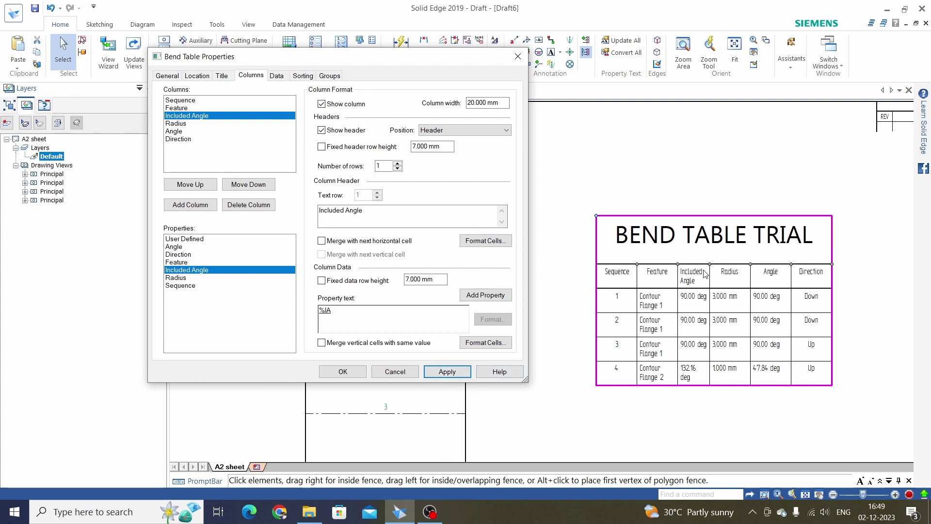
pyautogui.click(328, 106)
pyautogui.click(447, 373)
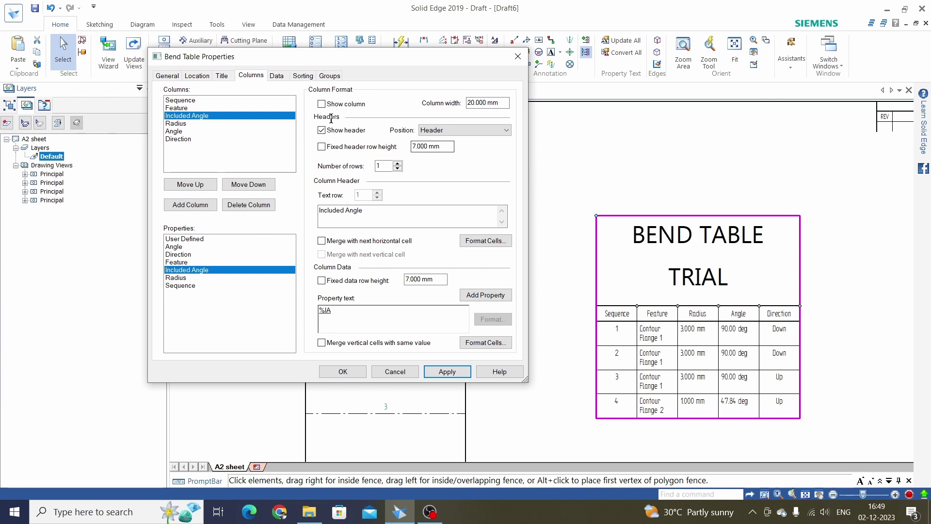
pyautogui.click(322, 105)
pyautogui.click(447, 372)
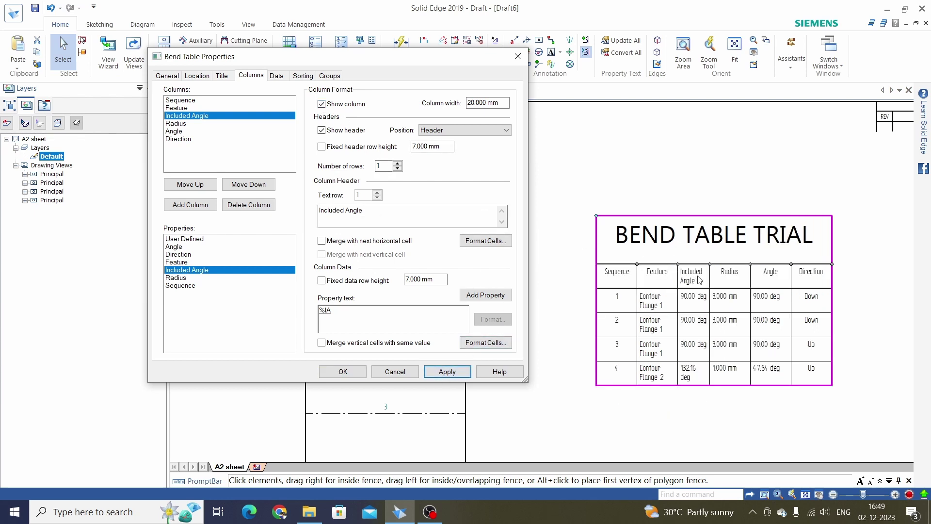
# - Rename the Included Angle header to 'ANGLE 1' and bring up the Data tab
pyautogui.moveTo(365, 211); pyautogui.dragTo(295, 208)
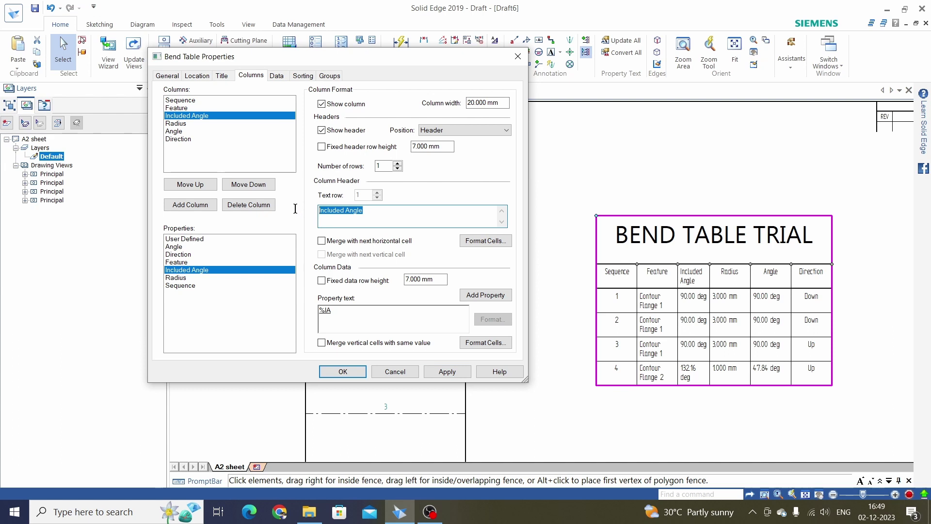
pyautogui.write('ANGLE 1')
pyautogui.click(447, 372)
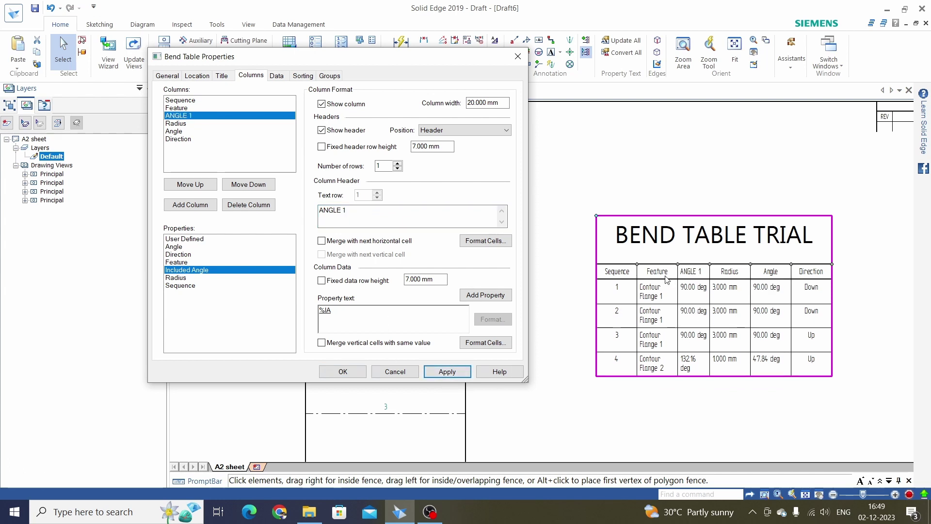
pyautogui.click(277, 76)
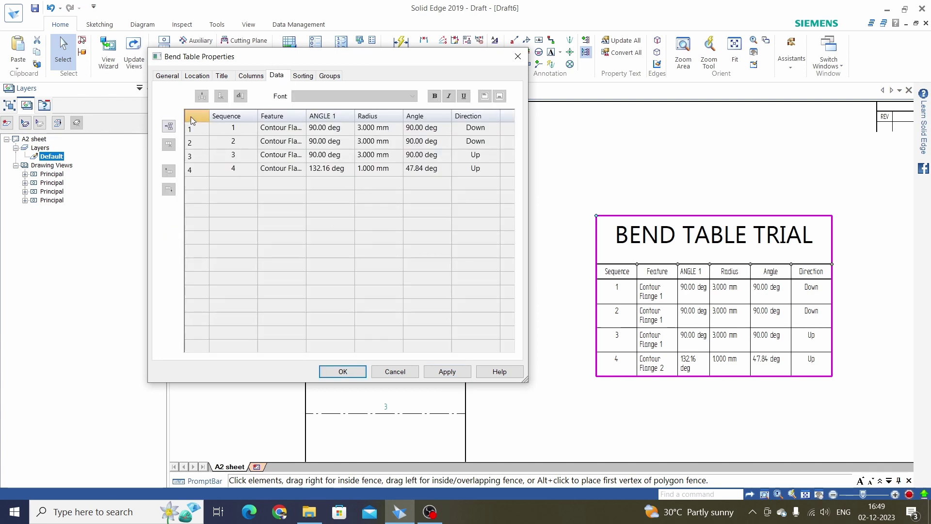
# - Give the Direction column's entries SWGothi font in bold, italic and underline
pyautogui.click(468, 115)
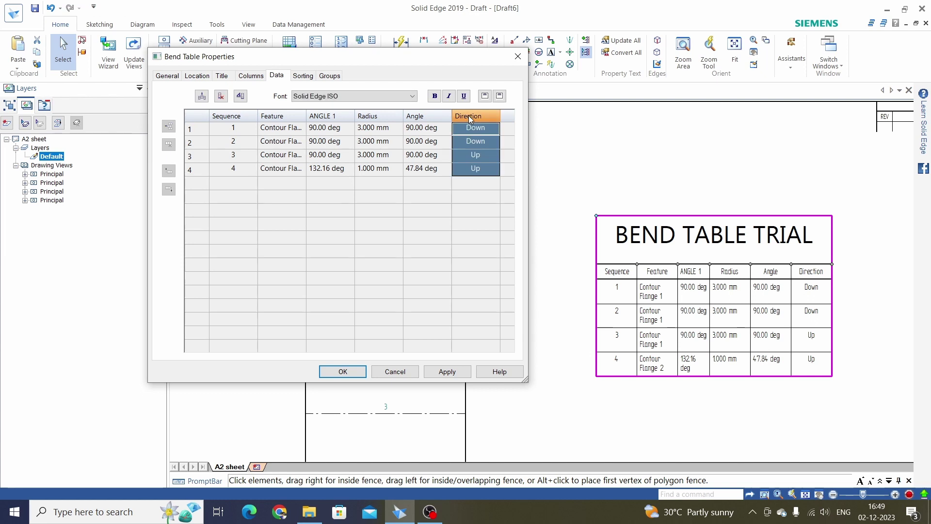
pyautogui.click(412, 96)
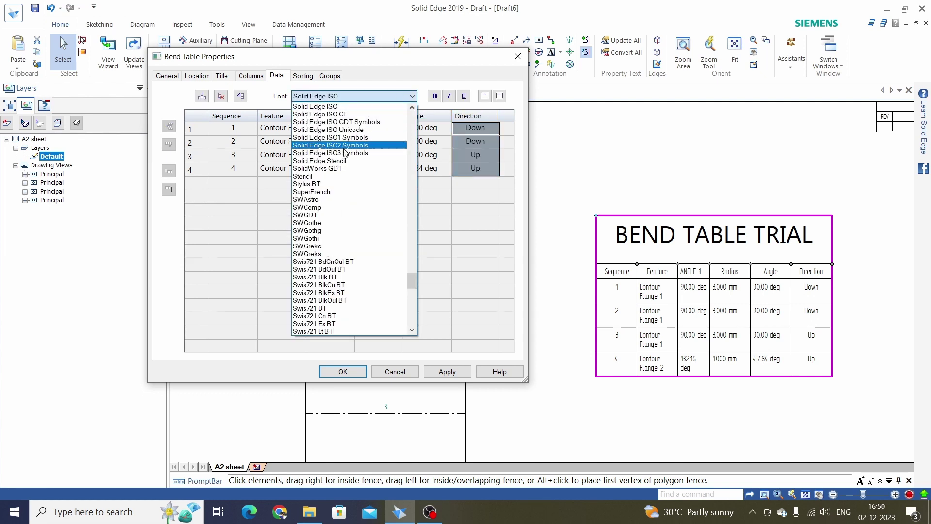
pyautogui.click(357, 238)
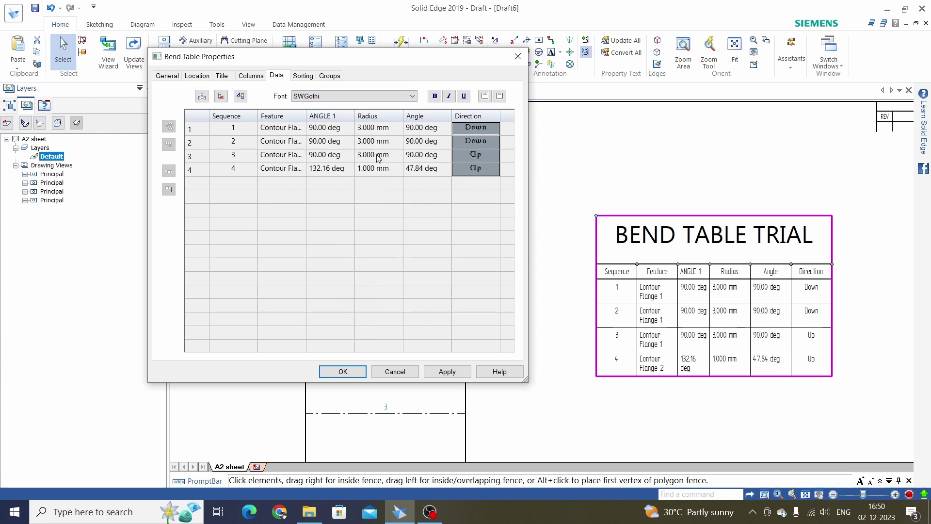
pyautogui.click(436, 97)
pyautogui.click(450, 96)
pyautogui.click(464, 96)
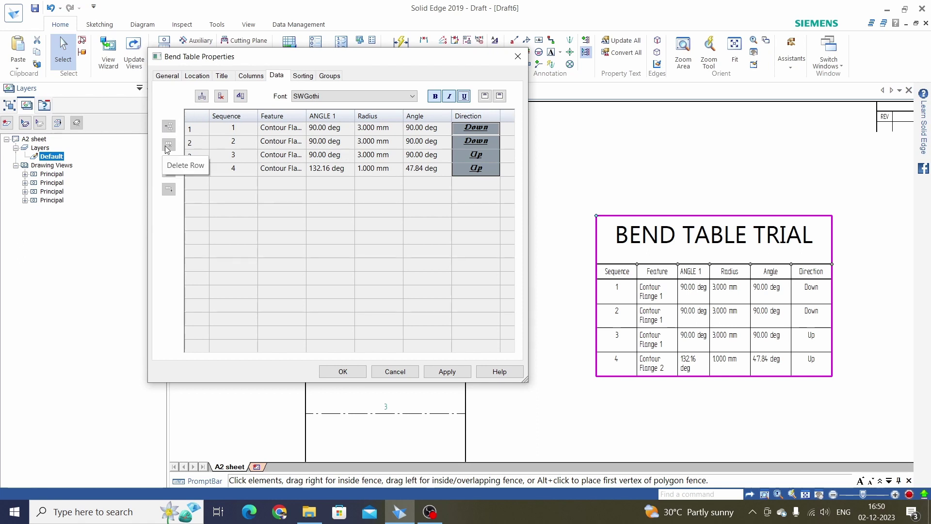
# - Centre the Direction entries horizontally and vertically, apply, and bring up Sorting
pyautogui.click(485, 96)
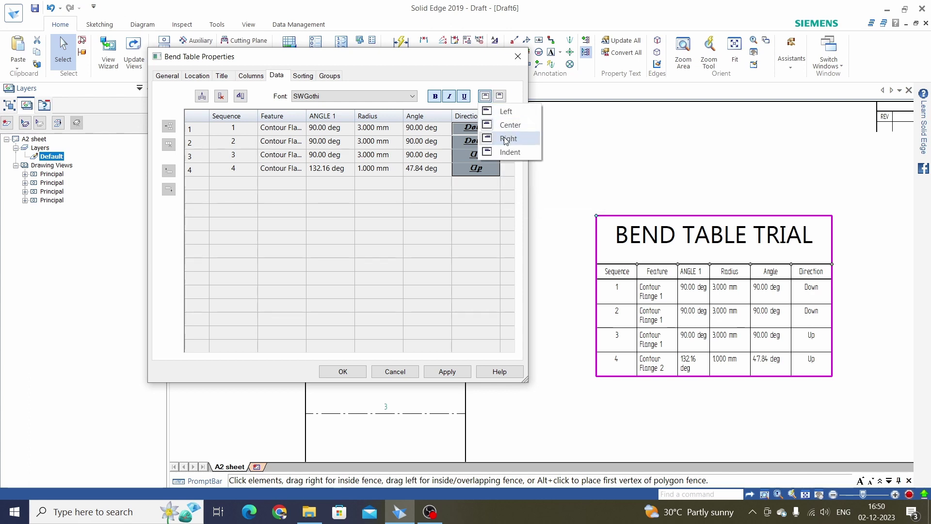
pyautogui.click(505, 127)
pyautogui.click(500, 96)
pyautogui.click(515, 125)
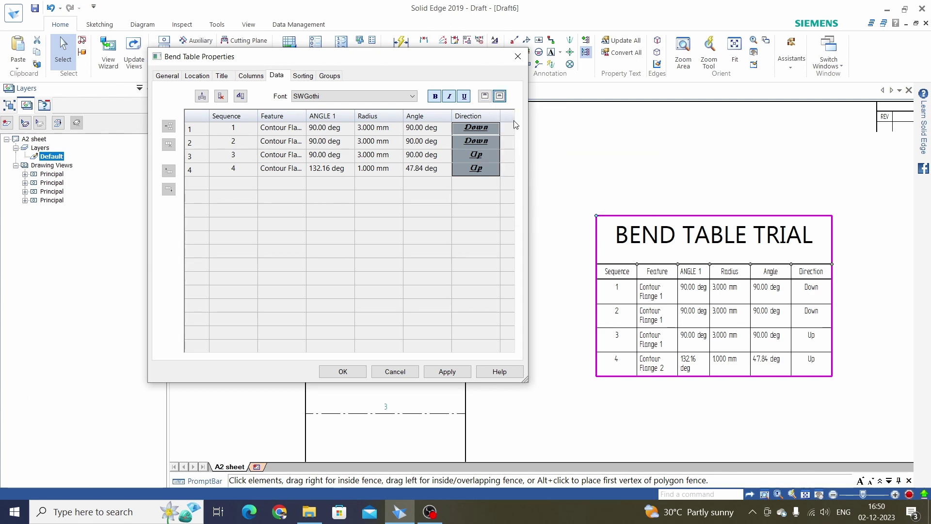
pyautogui.click(447, 372)
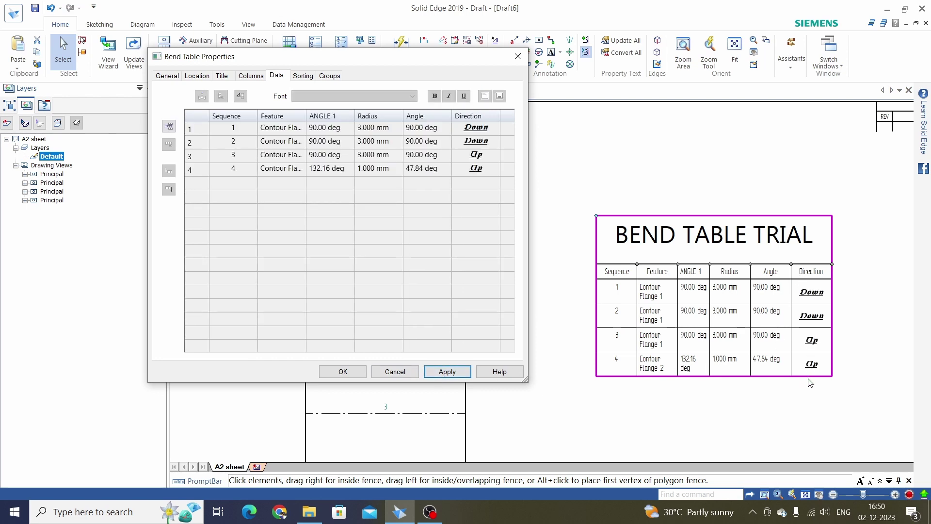
pyautogui.click(304, 77)
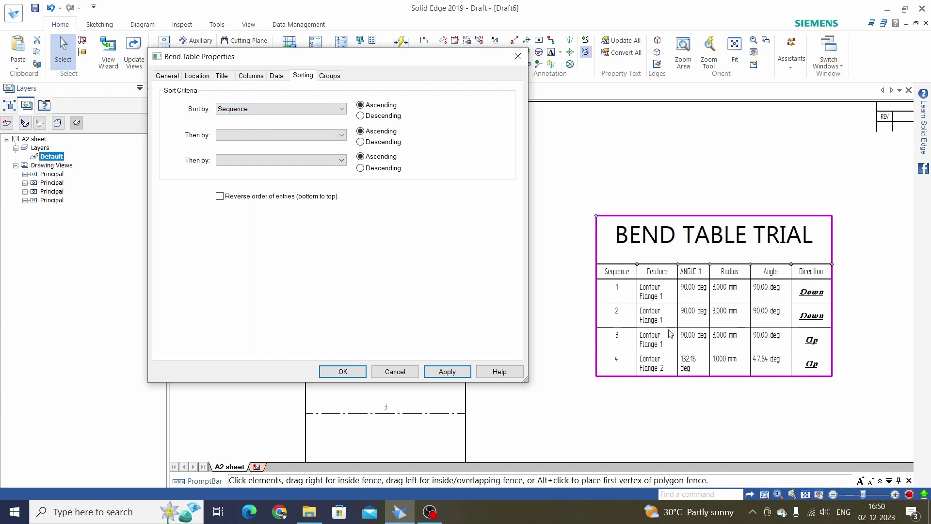
# - Sort the bend table by Angle in descending order
pyautogui.click(342, 111)
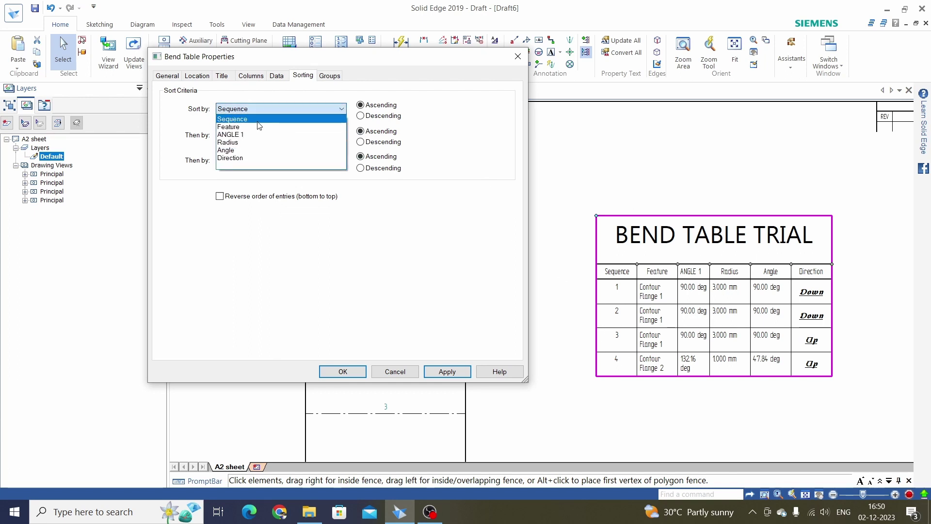
pyautogui.click(246, 150)
pyautogui.click(361, 116)
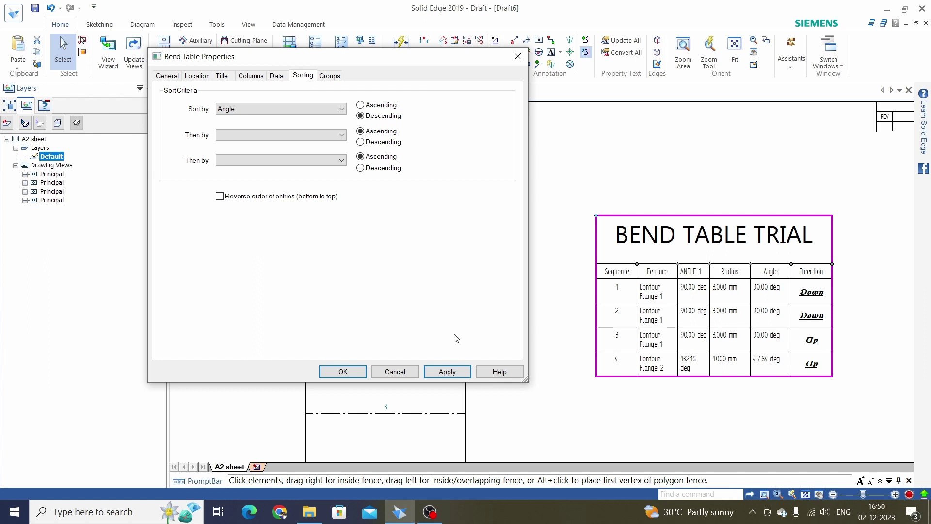
pyautogui.click(446, 372)
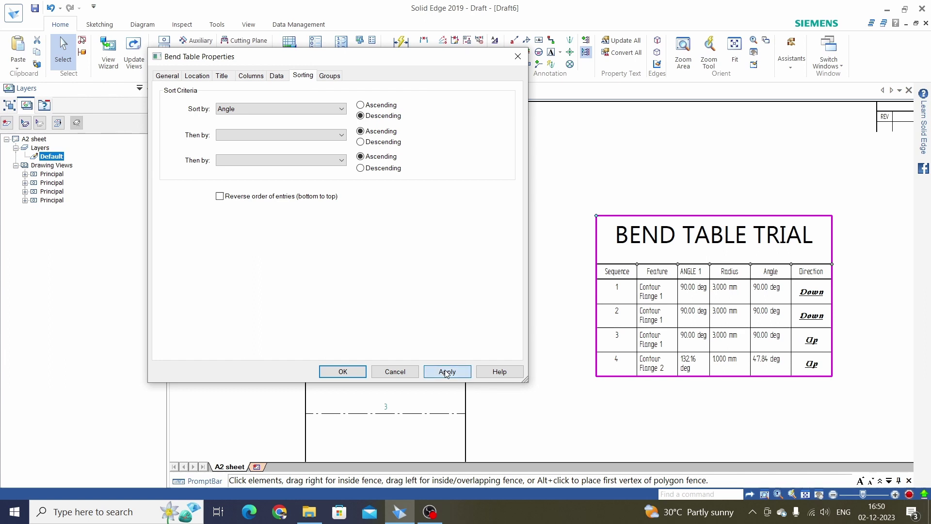
# - Sort by Sequence descending, then switch the Sequence sort back to ascending
pyautogui.click(302, 111)
pyautogui.click(253, 119)
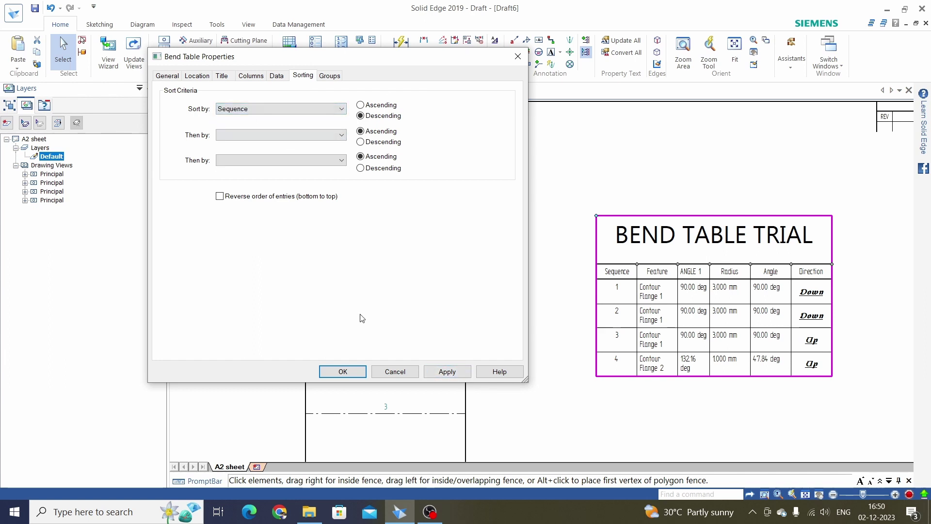
pyautogui.click(448, 373)
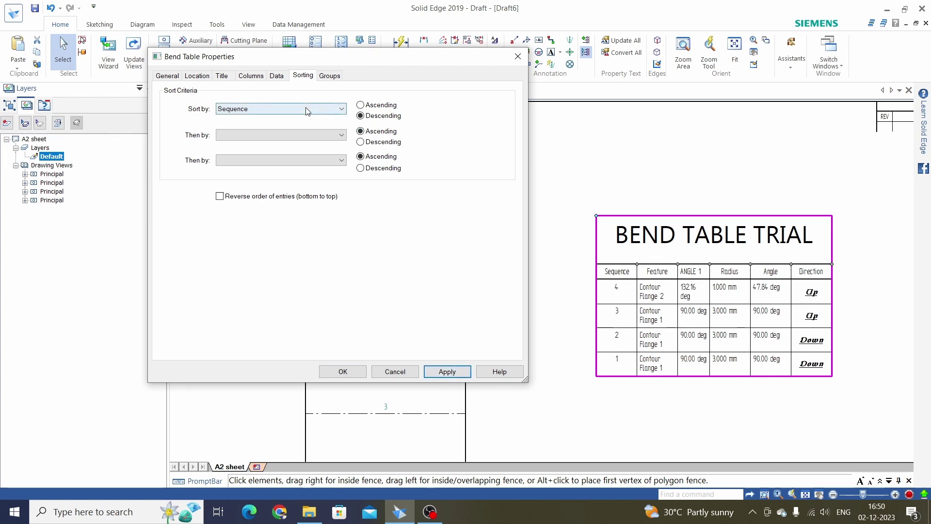
pyautogui.click(360, 105)
pyautogui.click(445, 372)
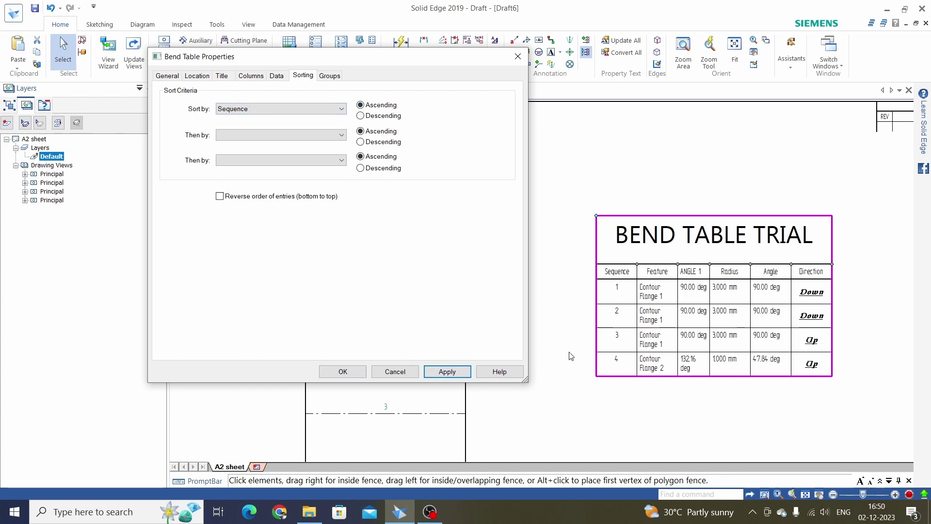
# - Check the Groups options, then bring up the General table settings
pyautogui.click(335, 78)
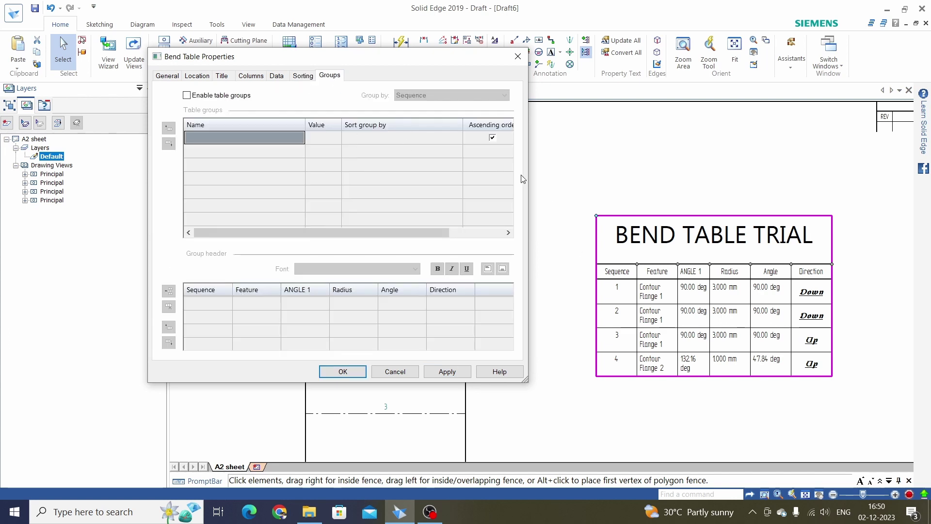
pyautogui.click(168, 76)
pyautogui.moveTo(317, 57); pyautogui.dragTo(257, 58)
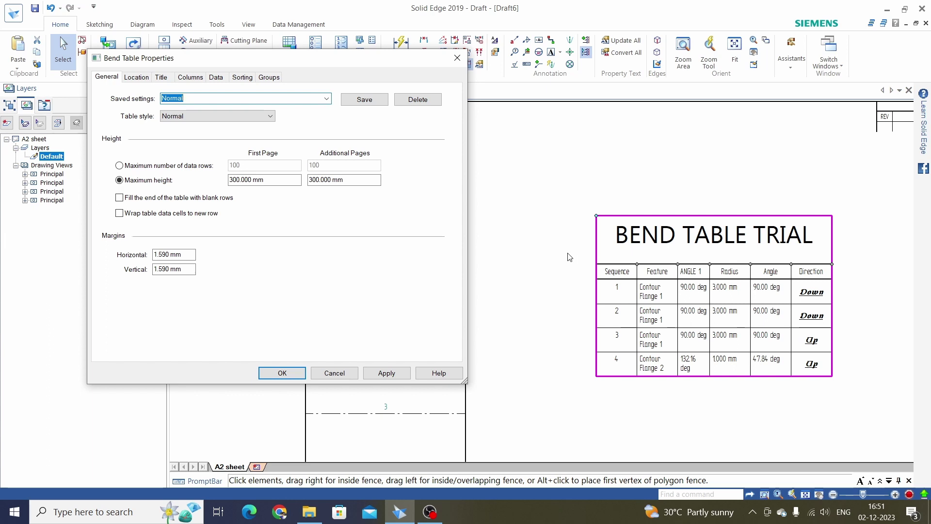